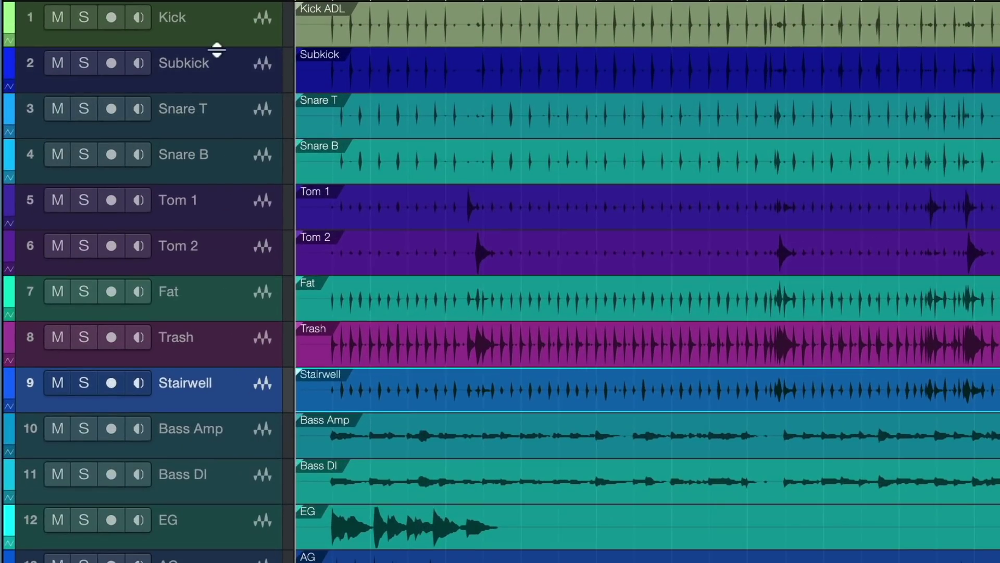
Pack the selected drum tracks into a new folder track.
left_click(100, 74, "shift")
right_click(221, 24)
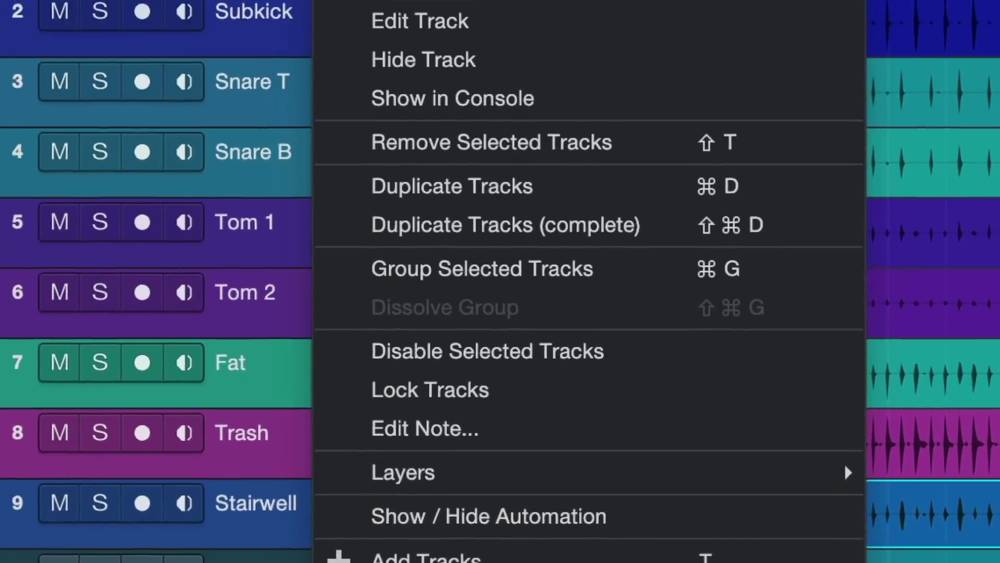
left_click(515, 503)
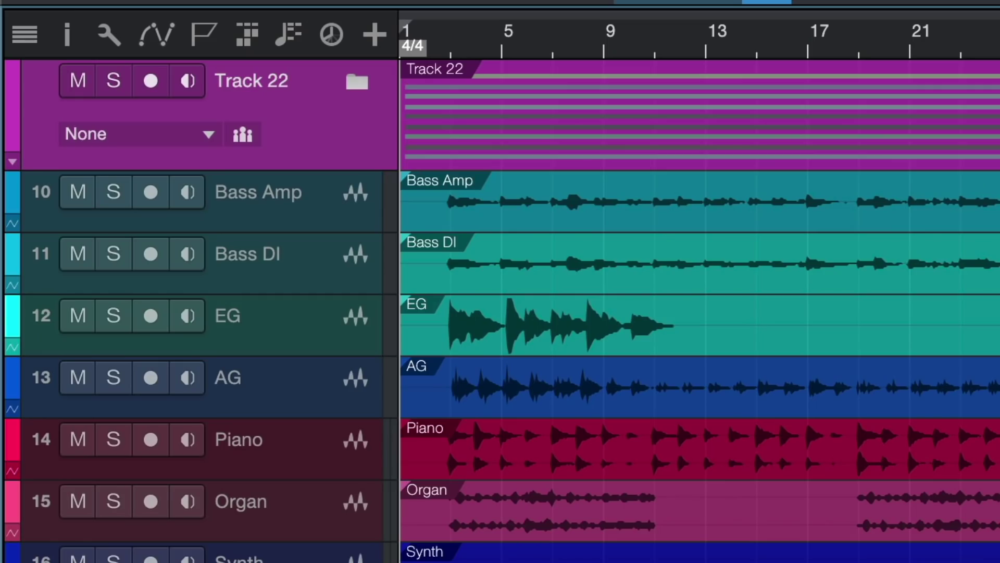
Name the folder track DRUMS and colour it and its tracks blue.
double_click(243, 81)
type("DRUMS")
key("Return")
left_click(357, 81)
left_click(5, 100)
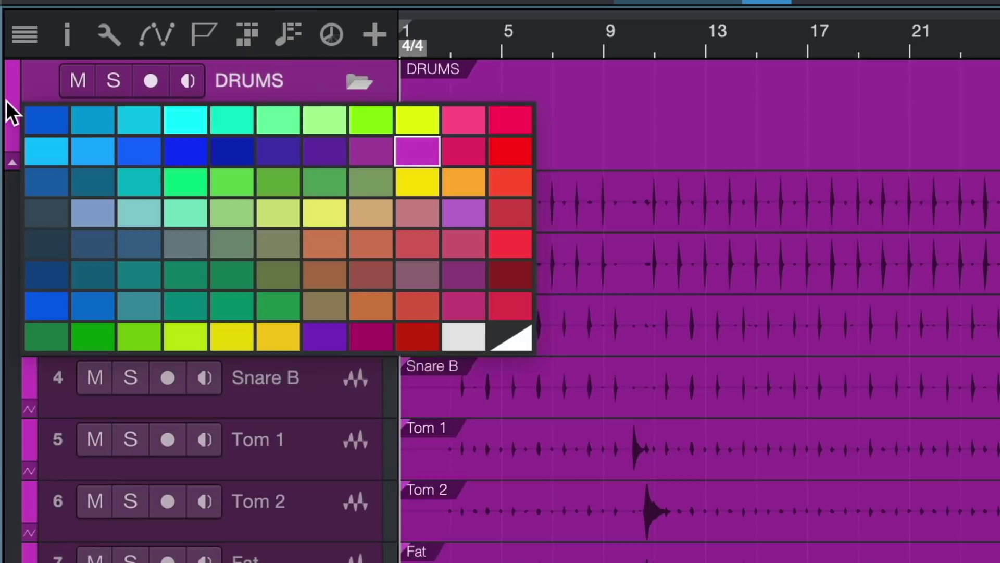
left_click(32, 125)
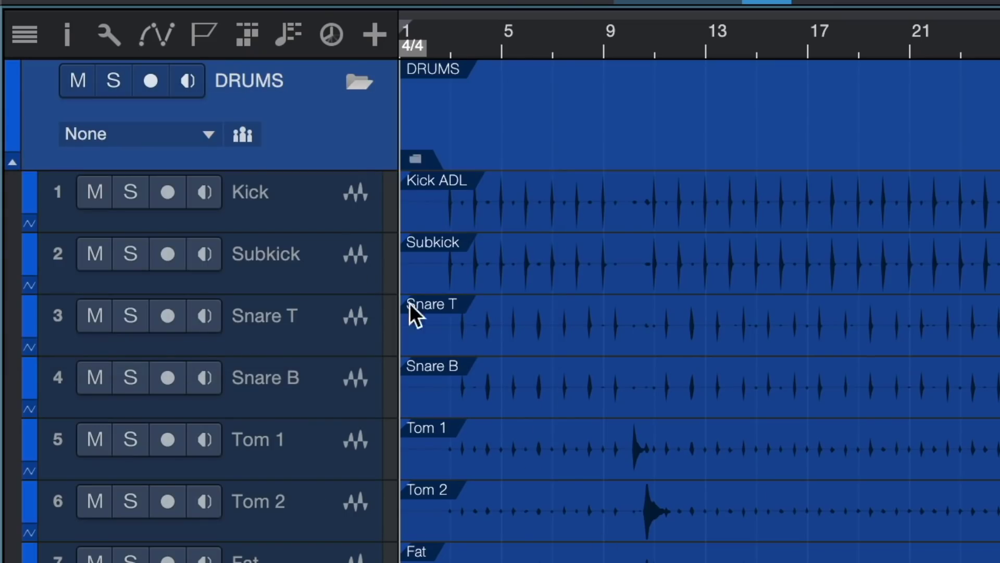
Add a DRUMS bus channel for the folder's tracks, with its level at 0 dB.
left_click(145, 131)
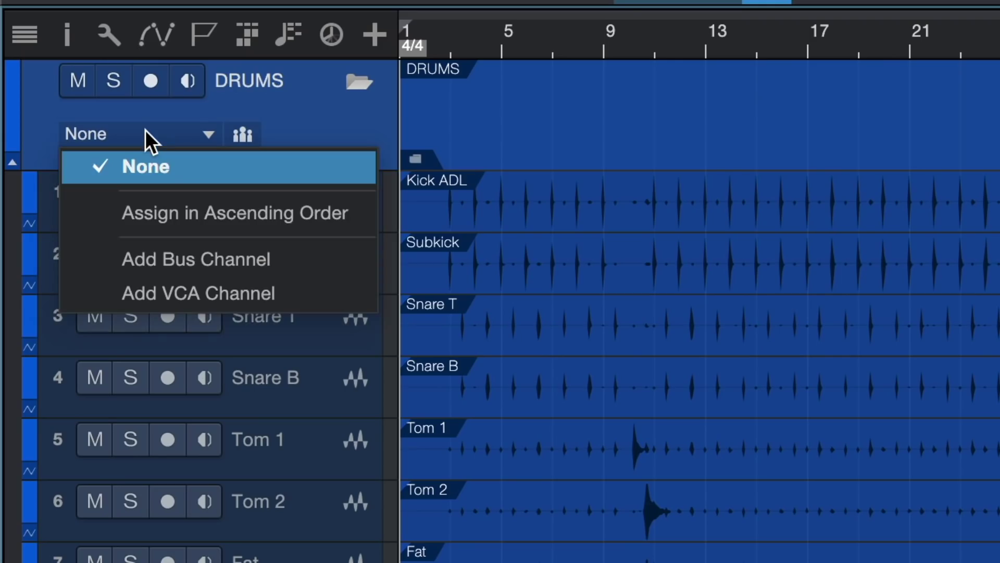
left_click(221, 258)
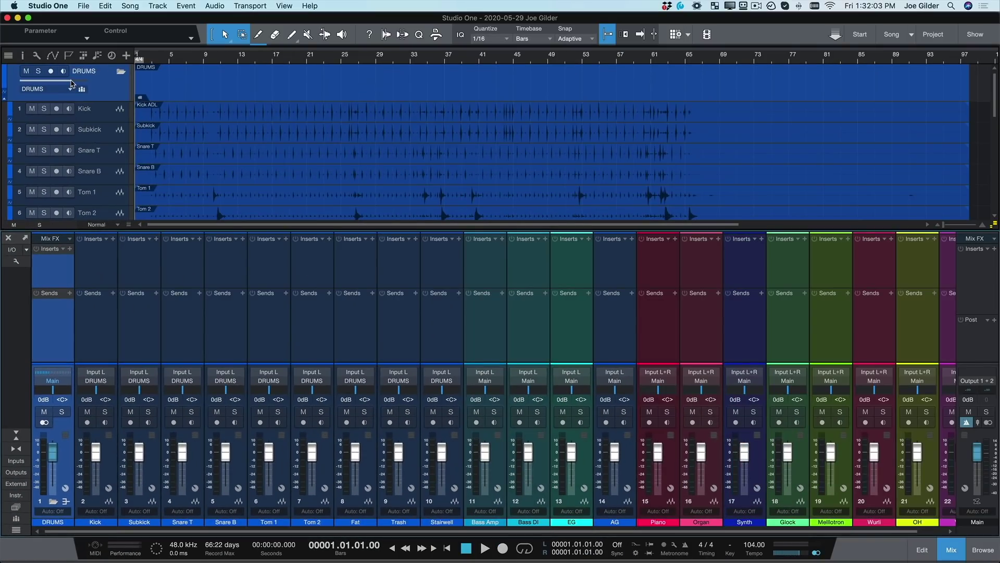
mouse_move(71, 82)
left_mouse_down()
mouse_move(43, 82)
mouse_move(81, 83)
mouse_move(72, 83)
left_mouse_up()
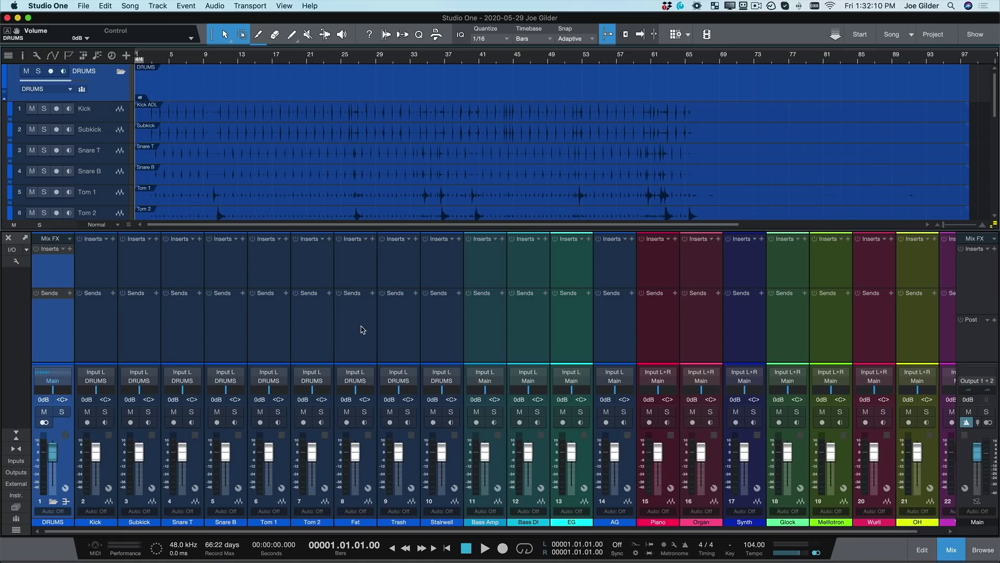
Move the OH track into the DRUMS folder and confirm its output goes to the DRUMS bus.
key("F3")
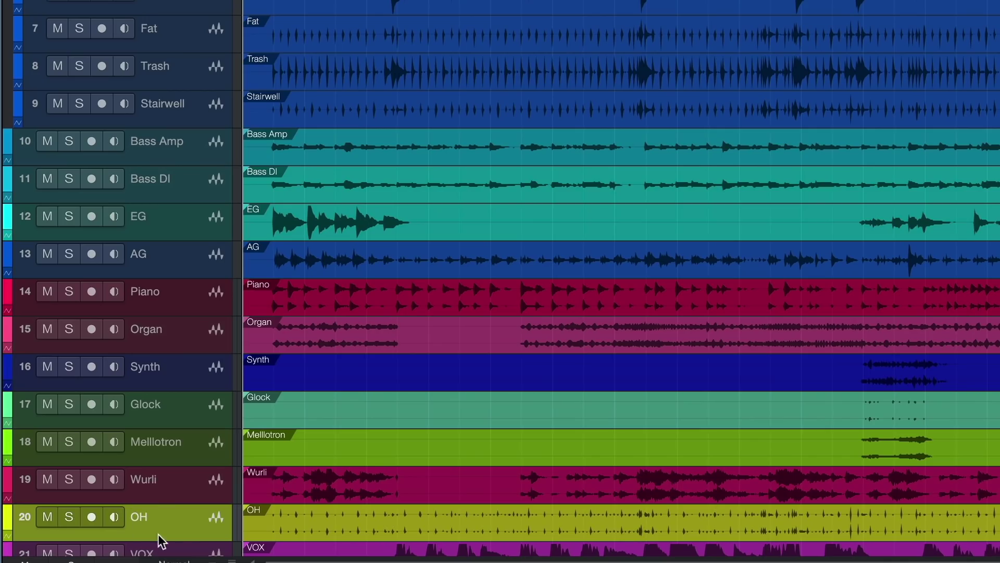
left_click_drag(191, 523, 192, 37)
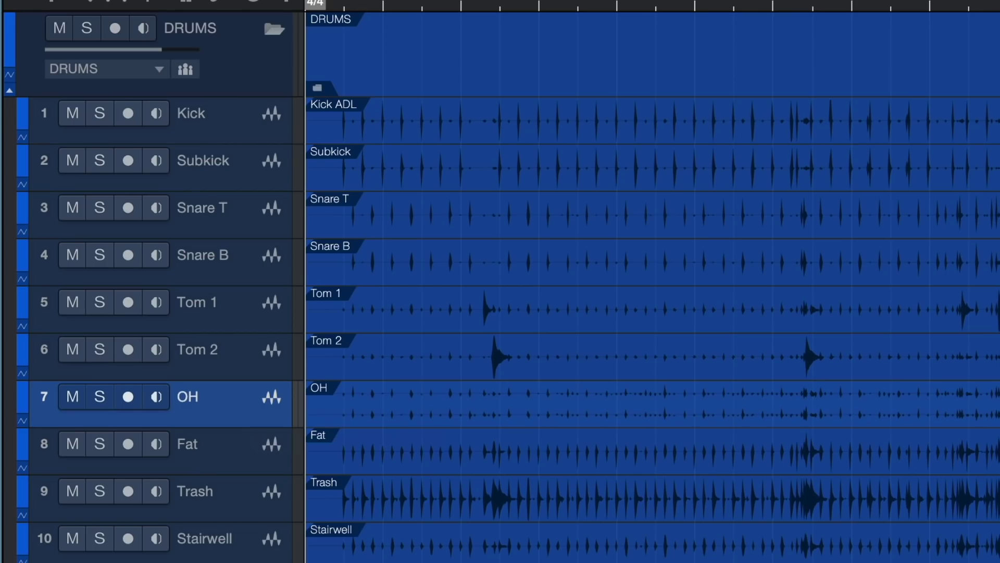
key("F3")
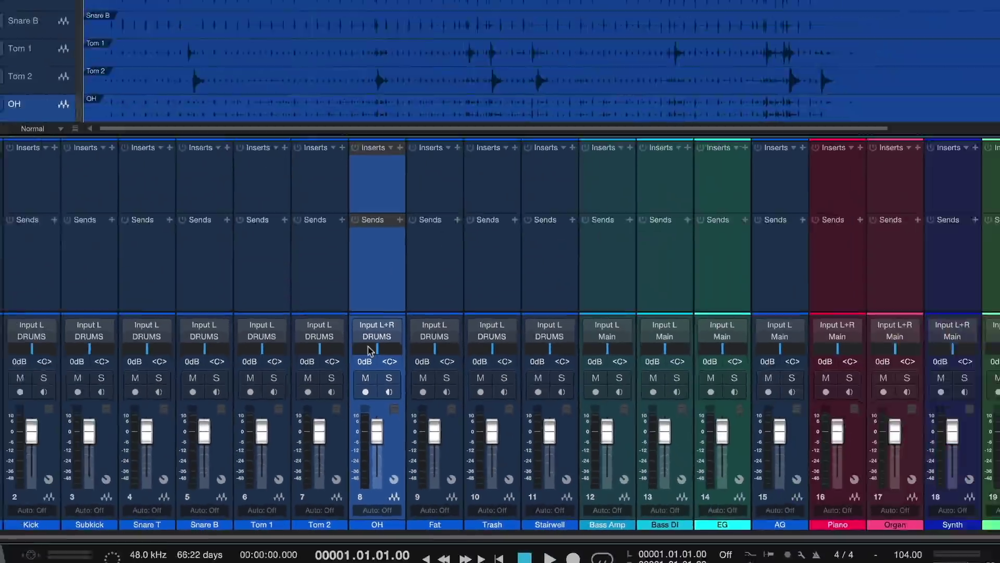
left_click(103, 293)
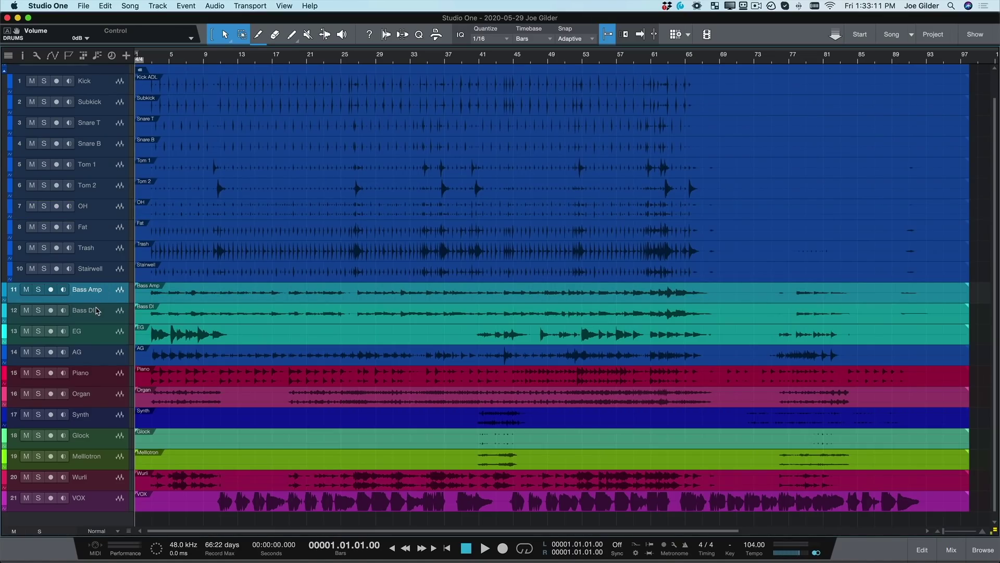
Group Bass Amp and Bass DI and the other instruments into BASS, GUITARS, KEYS and VOX folders, then collapse them, leaving DRUMS expanded.
left_click(96, 311, "shift")
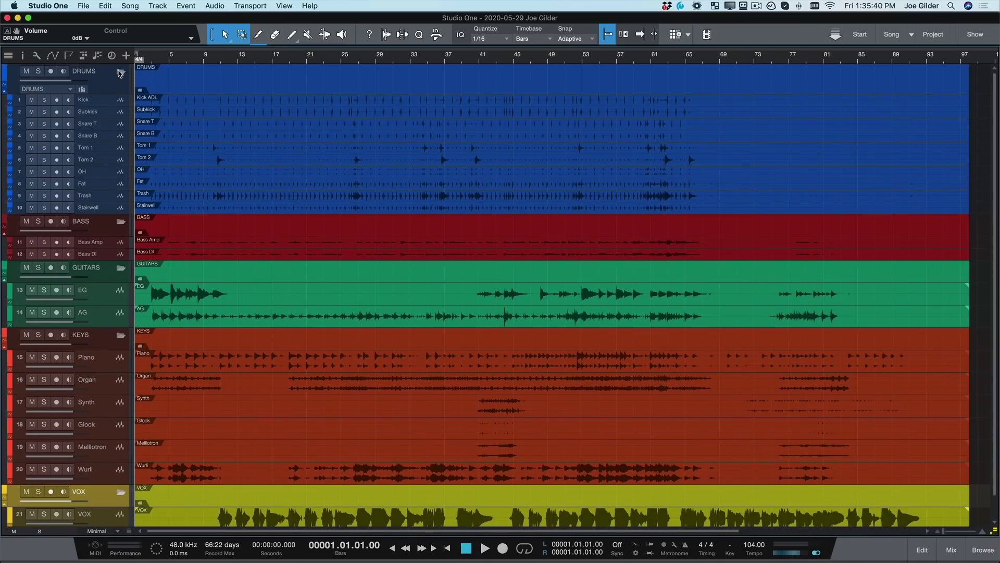
left_click(119, 73)
key("F3")
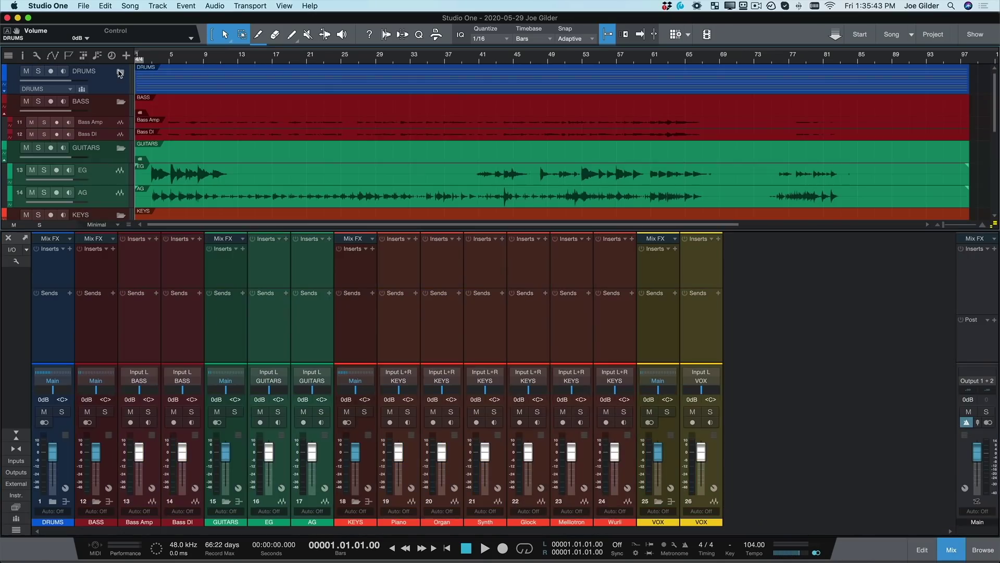
left_click(121, 102)
left_click(121, 125)
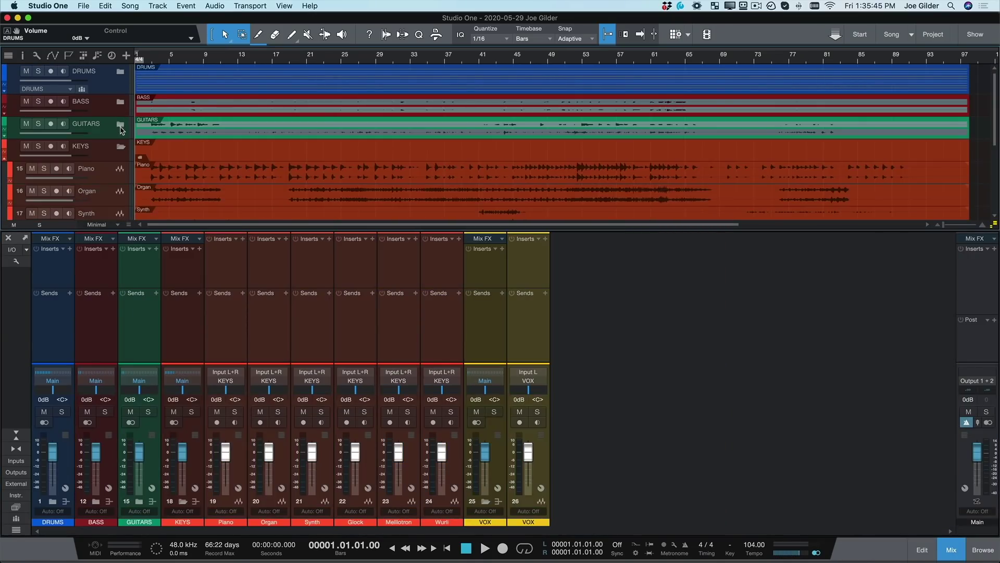
left_click(120, 147)
left_click(121, 169)
left_click(121, 72)
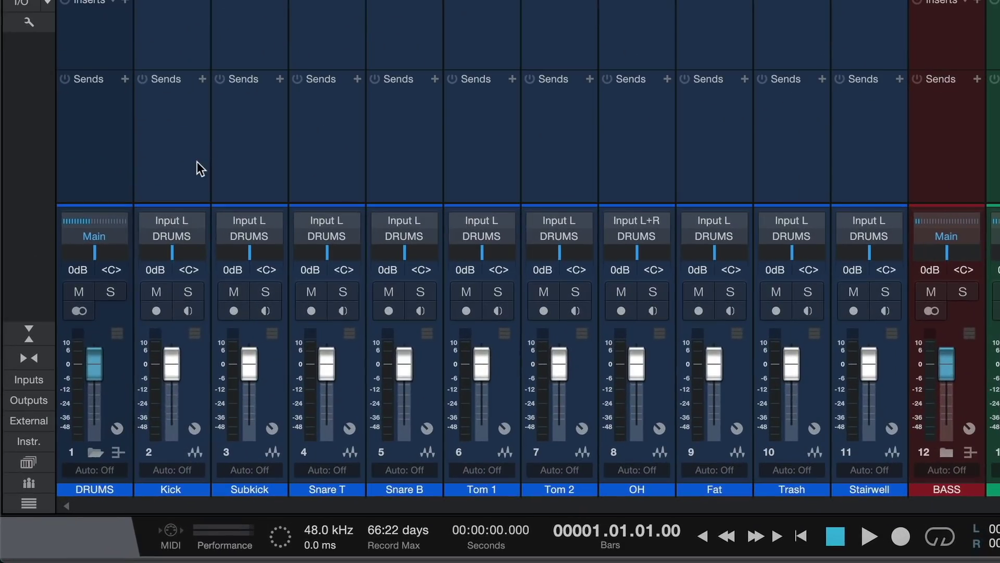
Select Kick, Snare T, Snare B and Tom 2 and toggle solo, mute and record-arm off again.
left_click(109, 339)
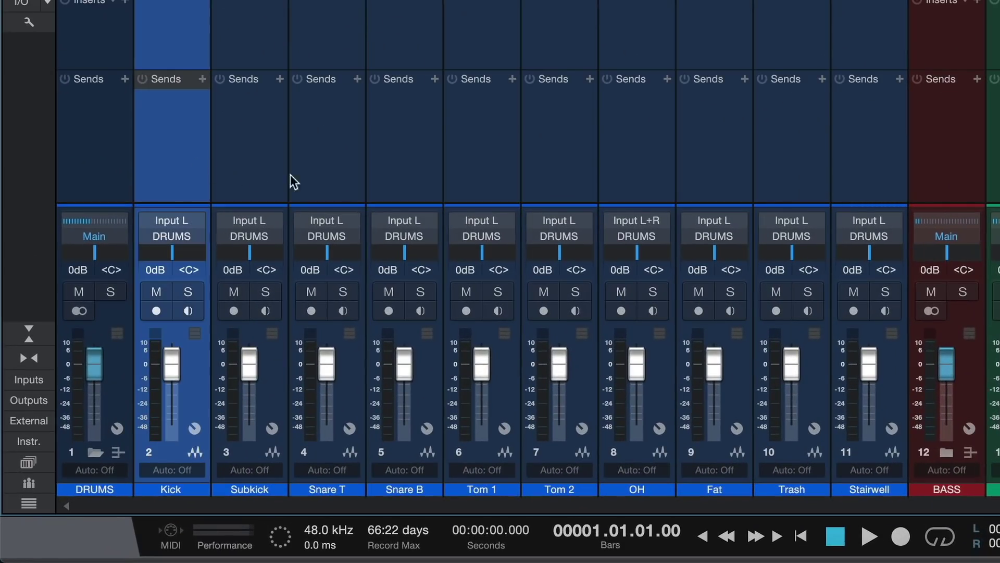
left_click(330, 172, "ctrl")
left_click(411, 178, "ctrl")
left_click(557, 170, "ctrl")
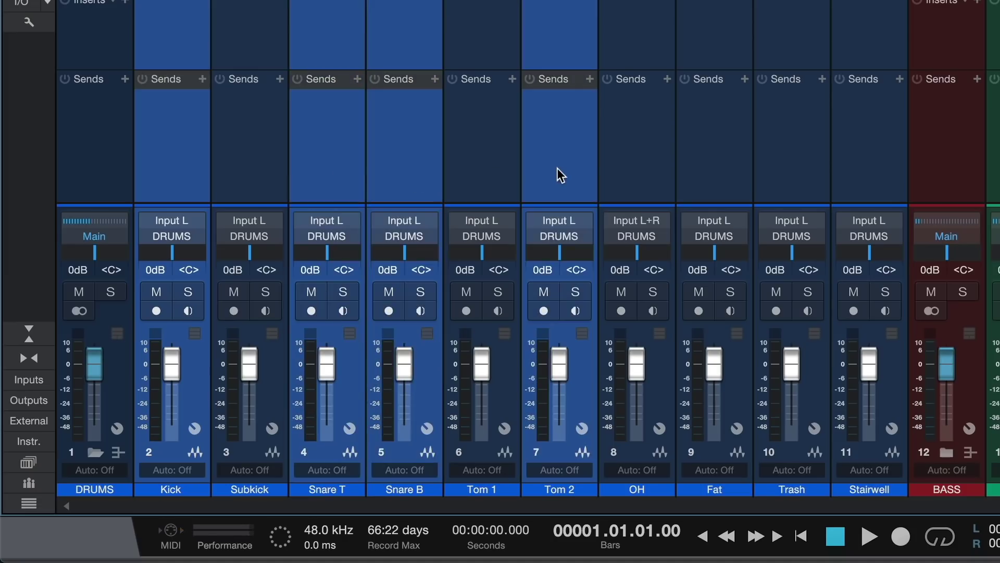
key("s")
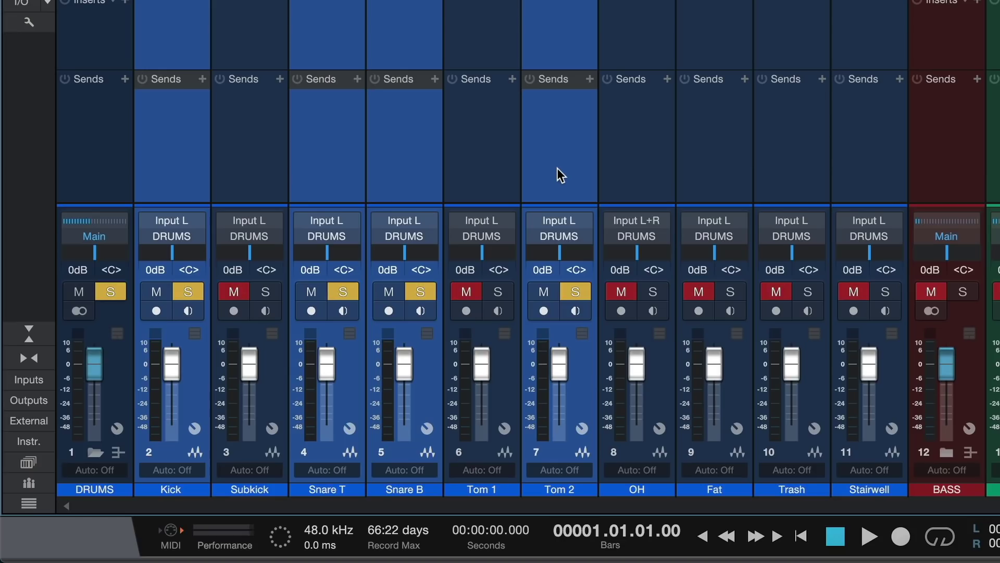
key("s")
key("m")
key("r")
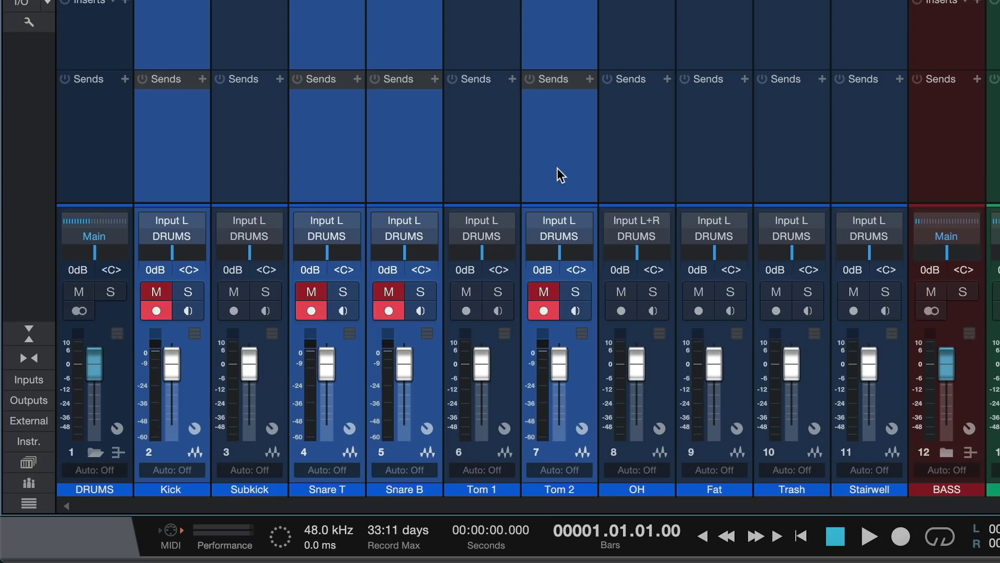
key("r")
key("m")
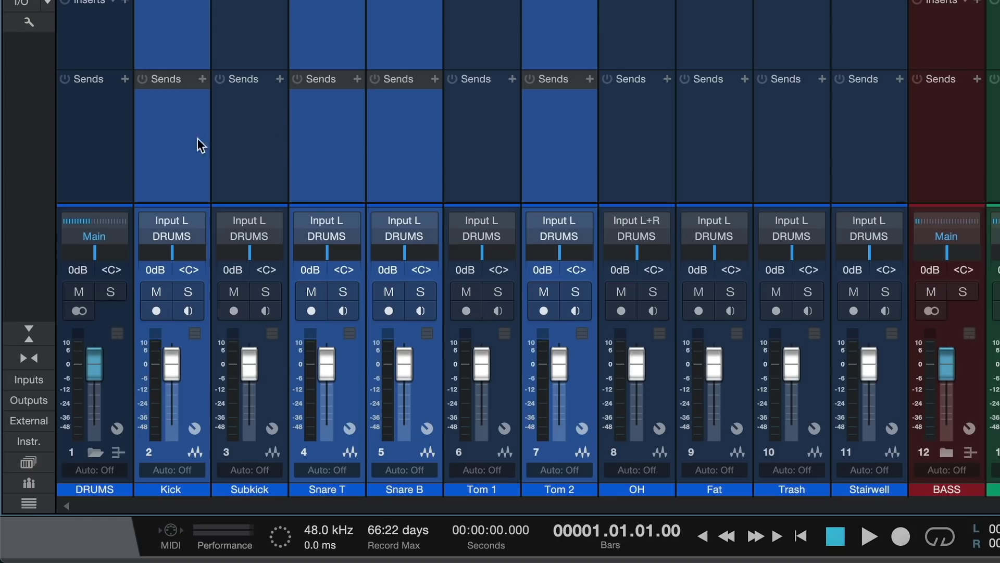
Solo the DRUMS bus along with Kick, Subkick, Snare T and Snare B.
left_click(95, 166)
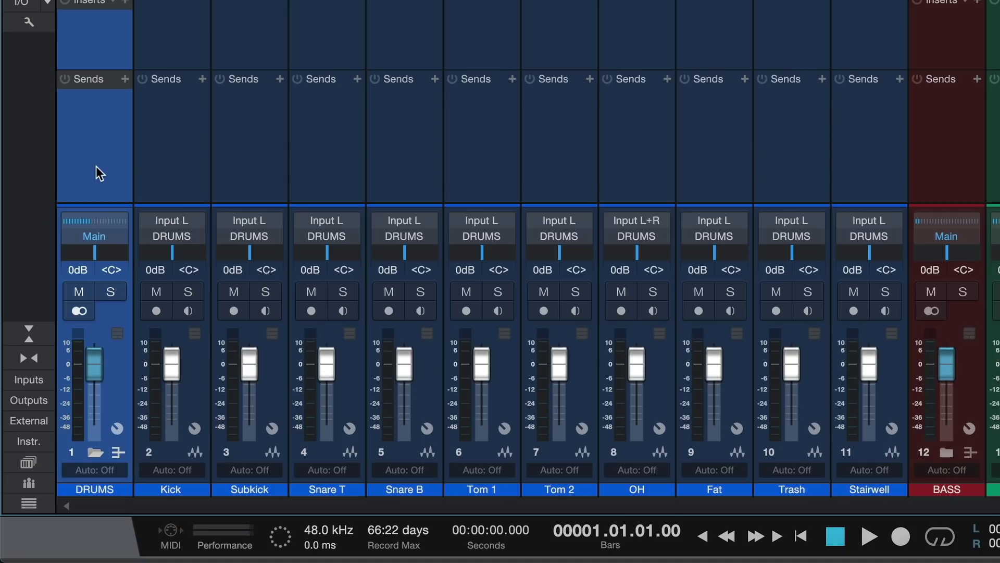
left_click(110, 295)
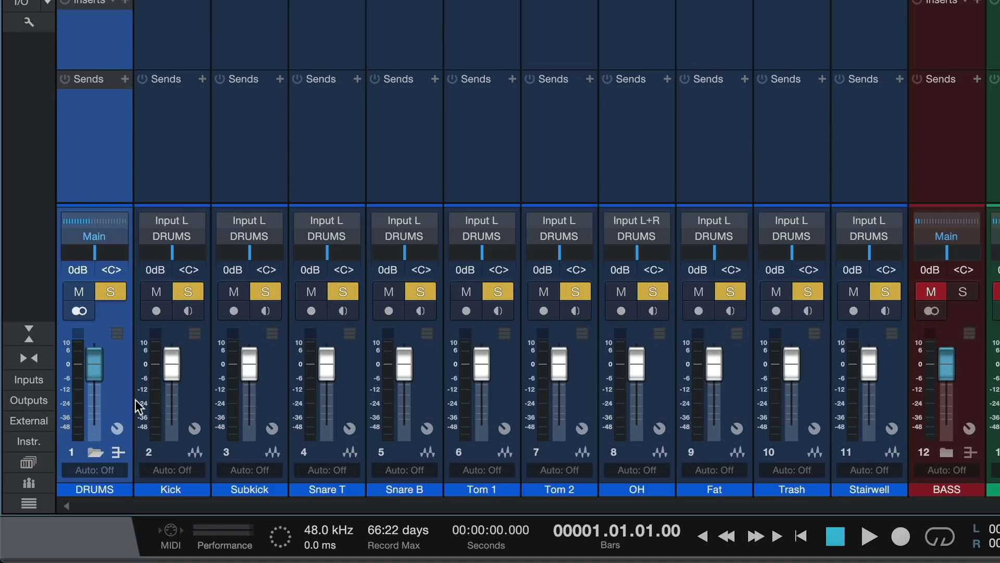
left_click(203, 293)
left_click(204, 292)
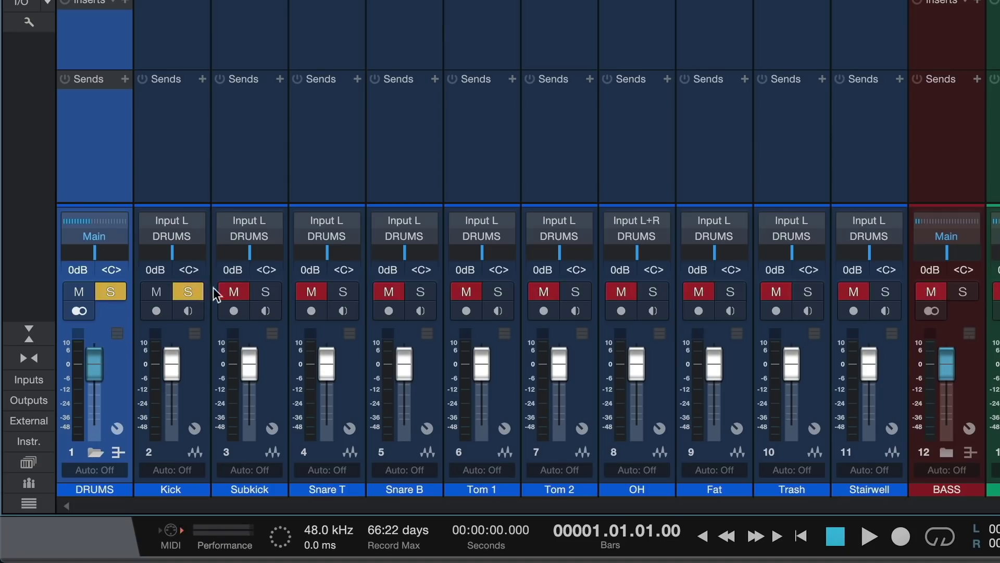
left_click(265, 291)
left_click(341, 291)
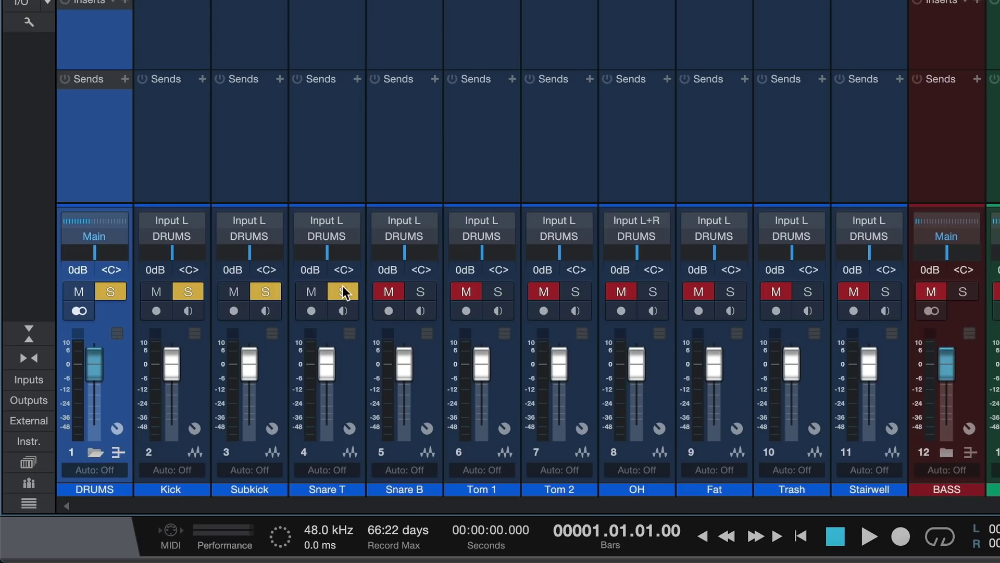
left_click(421, 292)
left_click(110, 293)
left_click(111, 295)
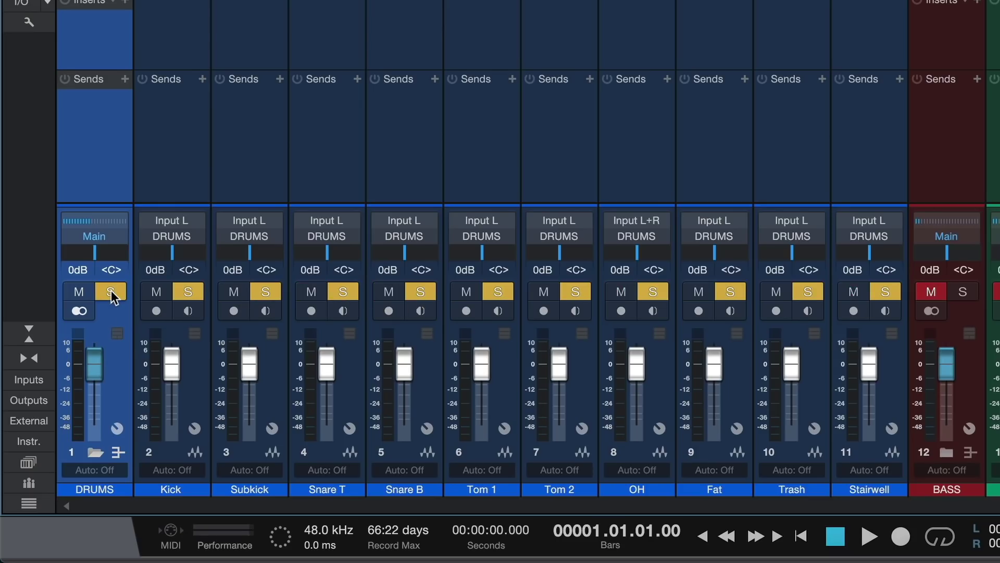
Select Kick through Tom 2 and lower all their levels together.
left_click(199, 179)
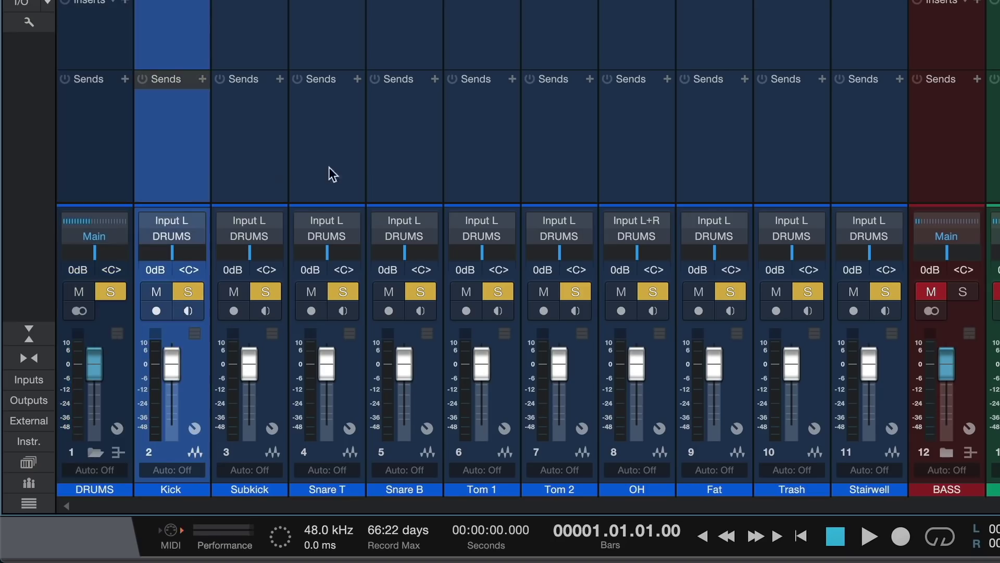
left_click(580, 182, "shift")
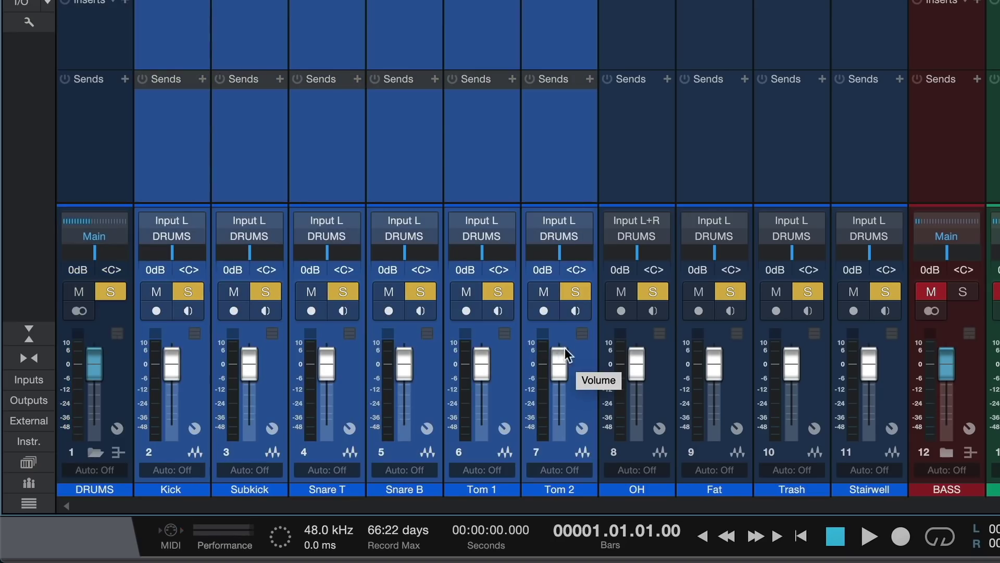
left_click_drag(558, 350, 560, 380)
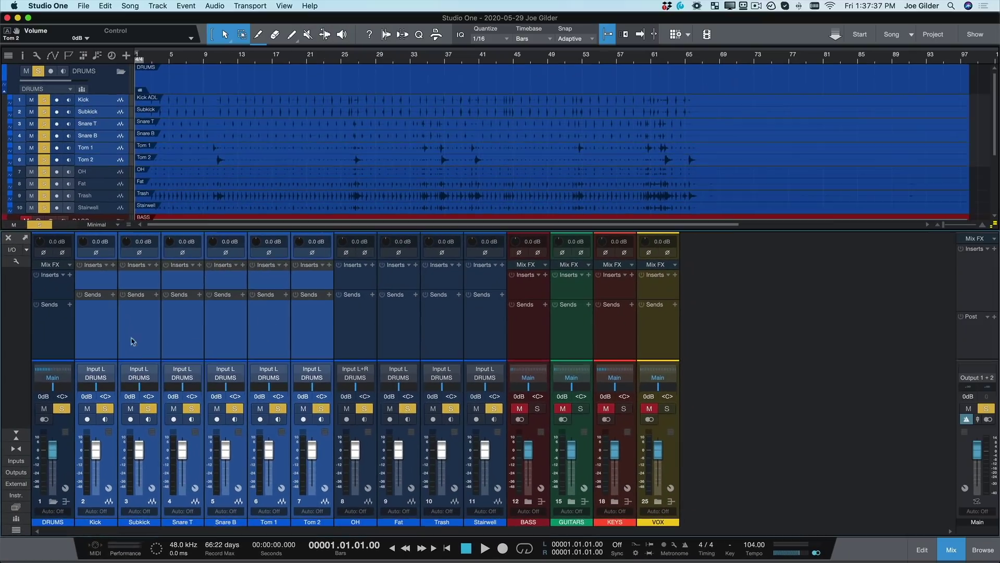
Raise the input gain of all drum channels, Kick through Stairwell, to +1.7 dB.
left_click(188, 164)
left_click(477, 333, "shift")
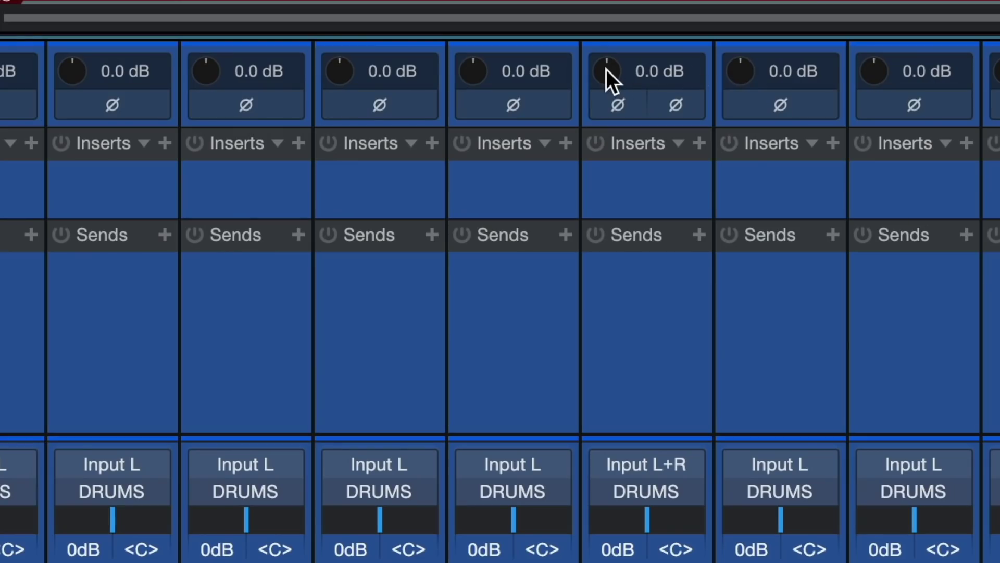
left_click_drag(606, 70, 621, 129)
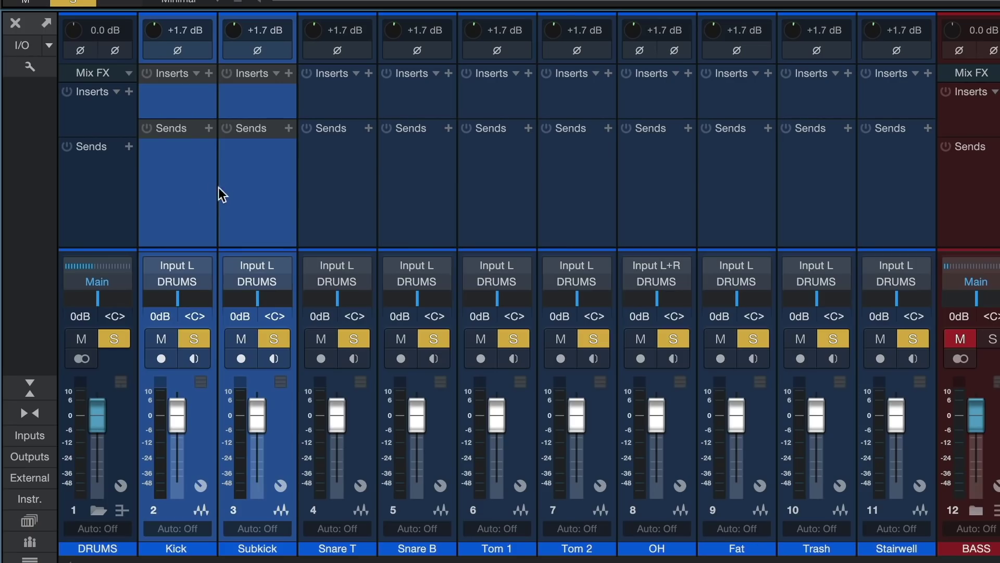
Create bus K for the kick pair, bus S for the snares and bus T for the toms.
right_click(224, 189)
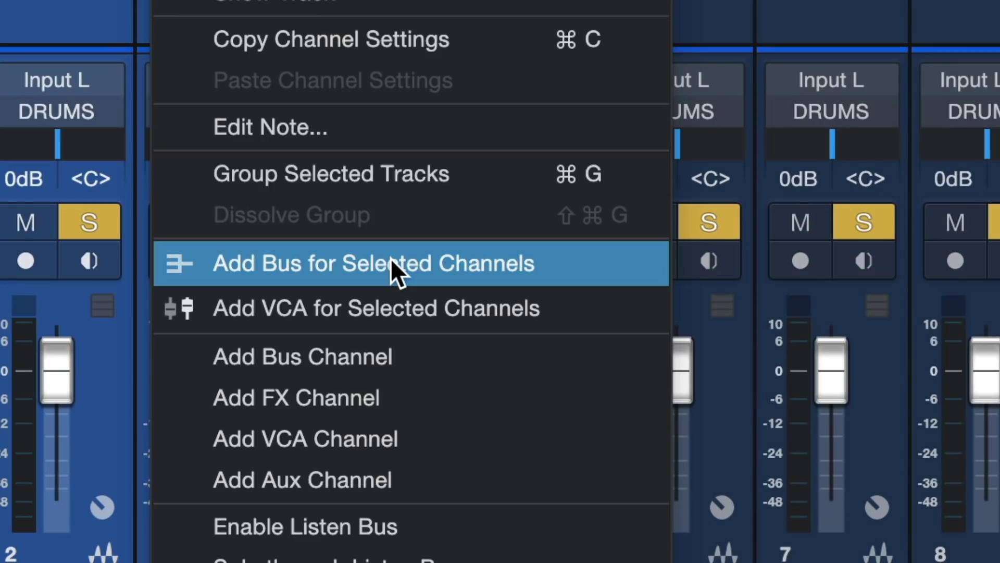
left_click(392, 263)
left_click_drag(379, 179, 446, 179)
right_click(447, 179)
left_click(536, 339)
left_click_drag(611, 208, 665, 208)
right_click(665, 207)
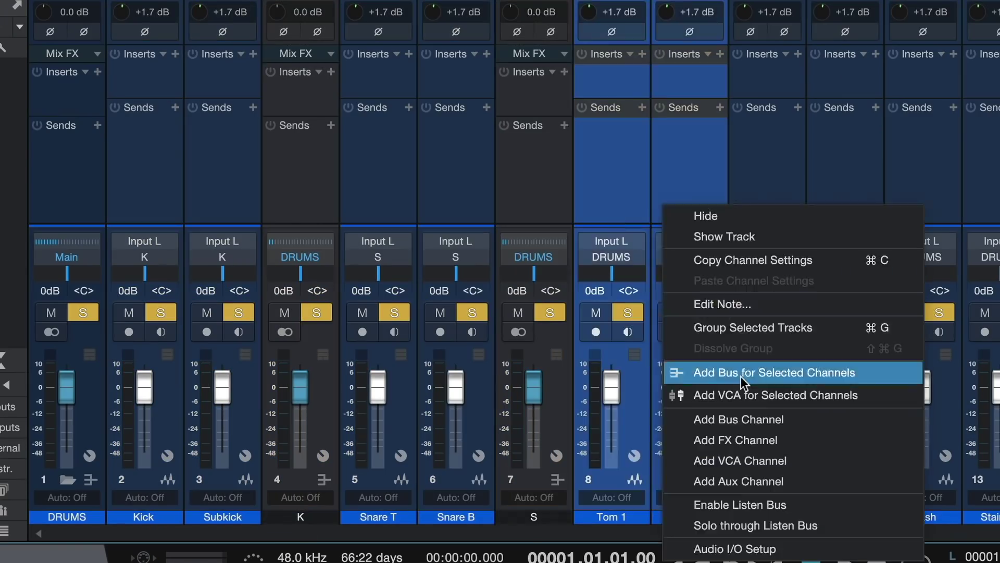
left_click(741, 374)
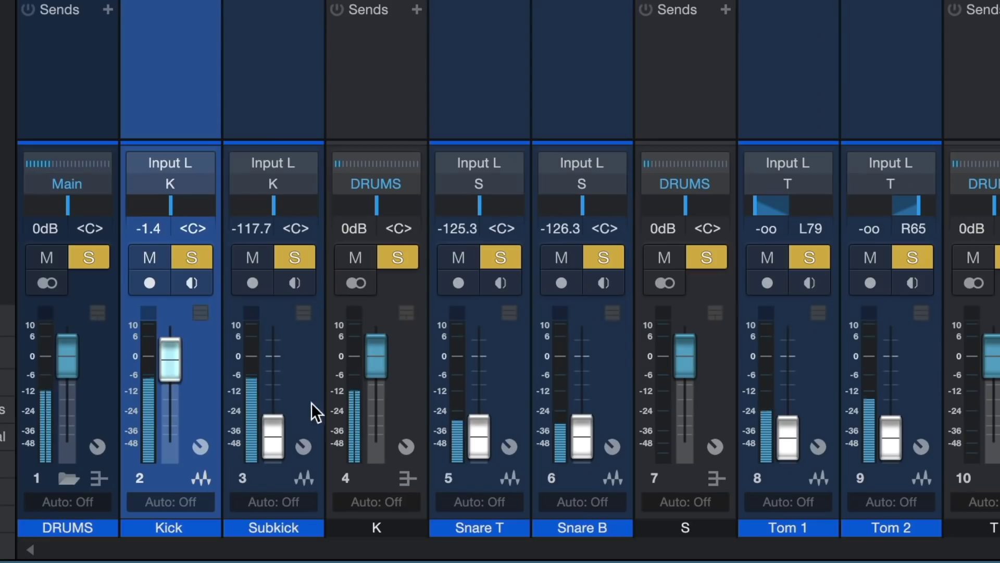
Bring Subkick up near 0 dB and select the snare, Tom 1 and OH channels.
left_click_drag(274, 431, 264, 360)
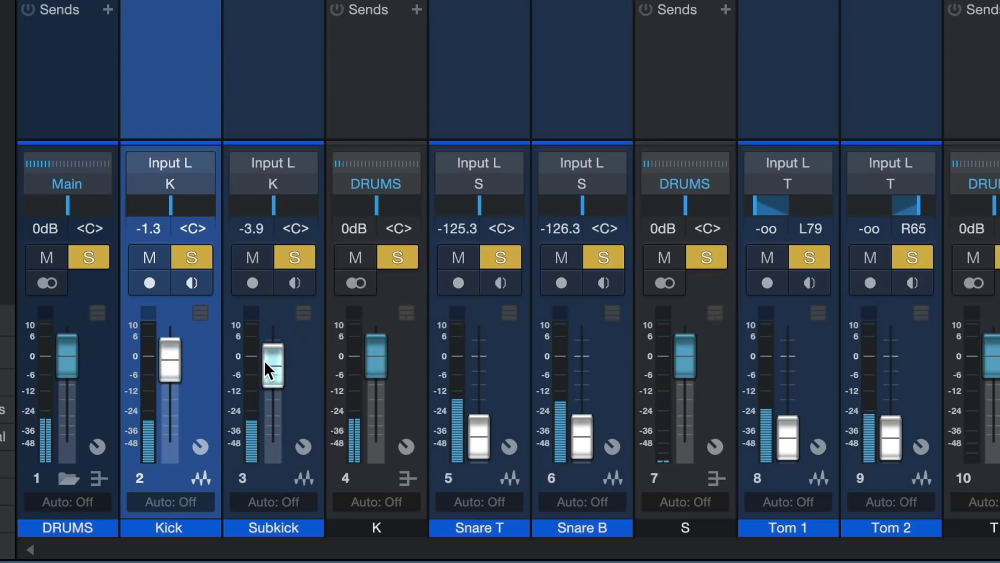
left_click(486, 83)
left_click(582, 93, "shift")
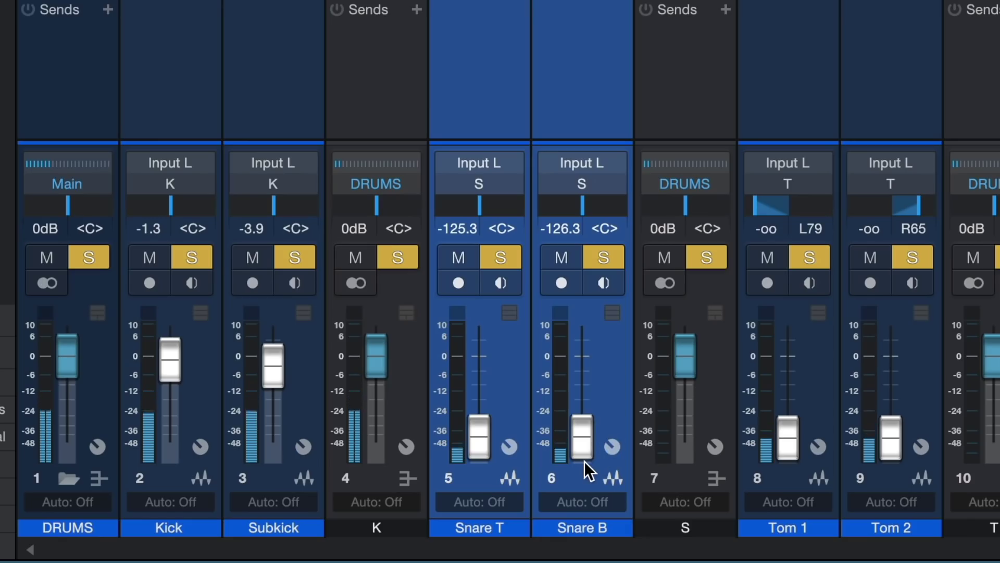
scroll(584, 461, "up", 10)
scroll(584, 461, "up", 10)
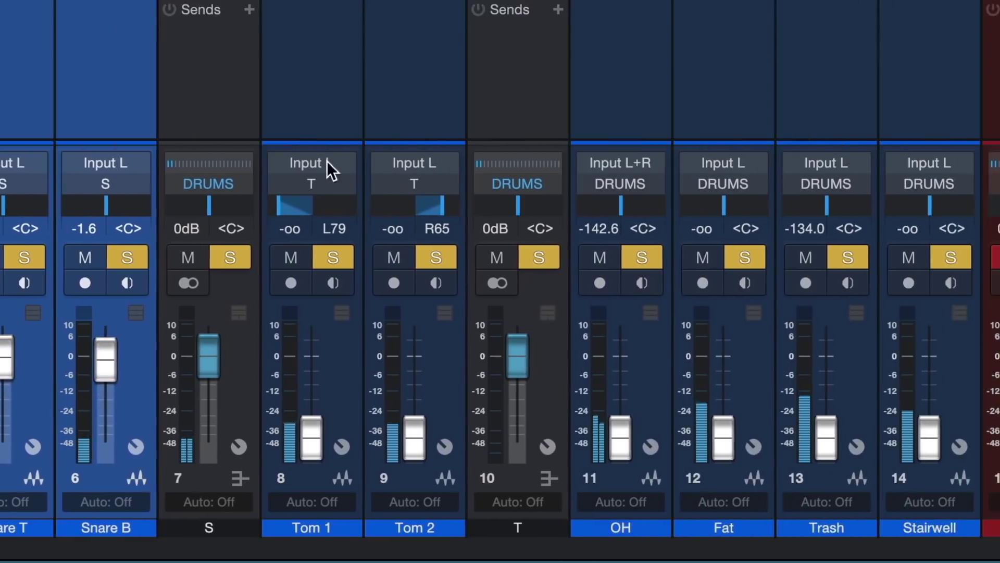
left_click(823, 119)
left_click(623, 99)
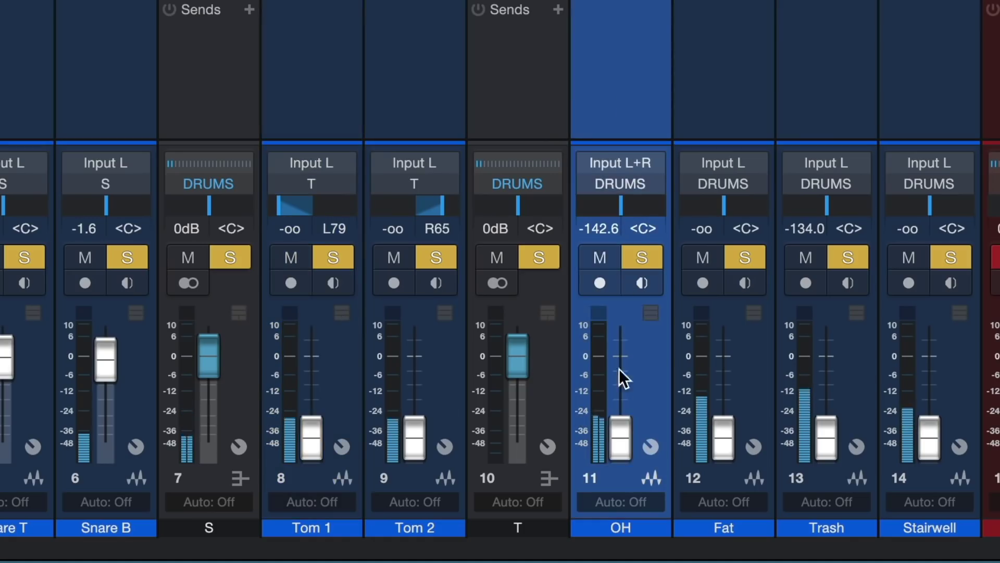
Set OH to -1.0, Tom 1 to -5.8, Fat to -9.2, Trash to -26.5, Stairwell to -22.7 and Snare B to -7.7 dB, and raise Tom 2.
left_click_drag(612, 451, 612, 373)
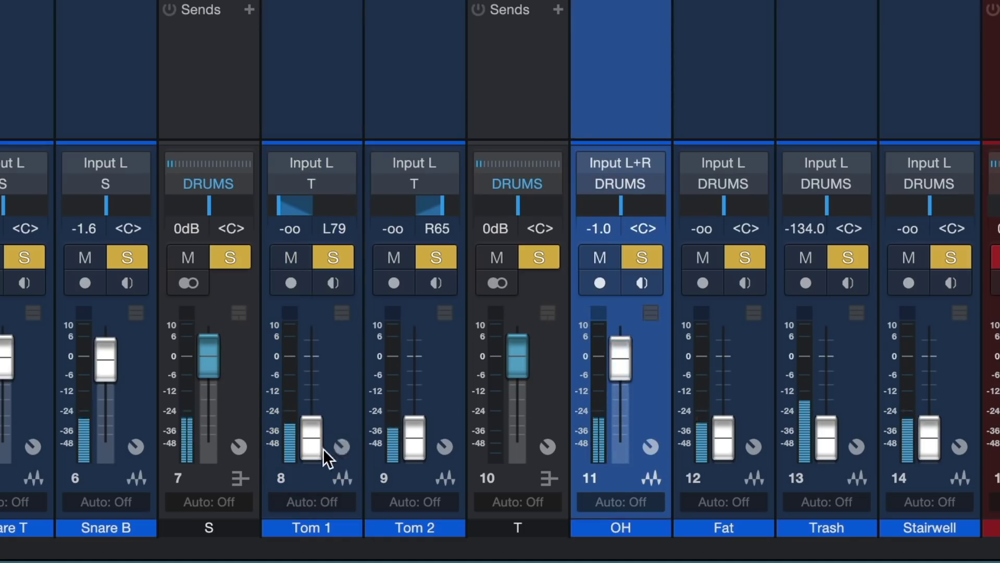
left_click_drag(323, 448, 323, 369)
left_click_drag(418, 424, 421, 358)
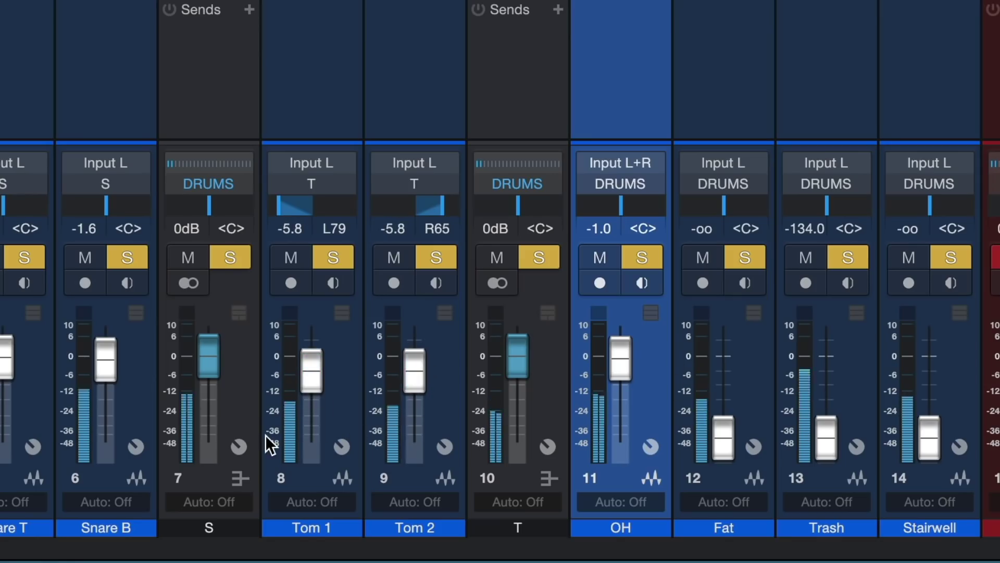
left_click_drag(716, 417, 709, 371)
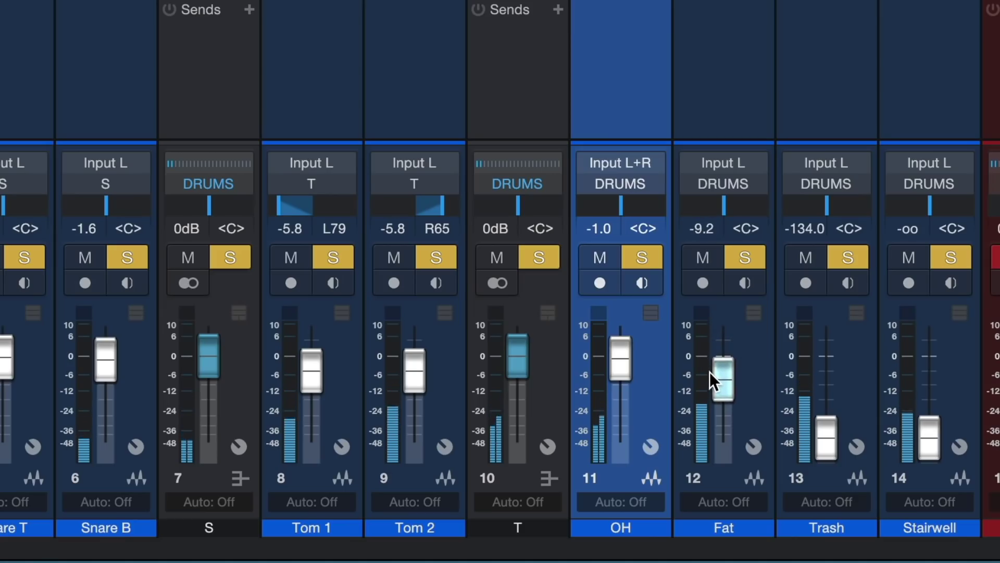
left_click_drag(836, 440, 826, 404)
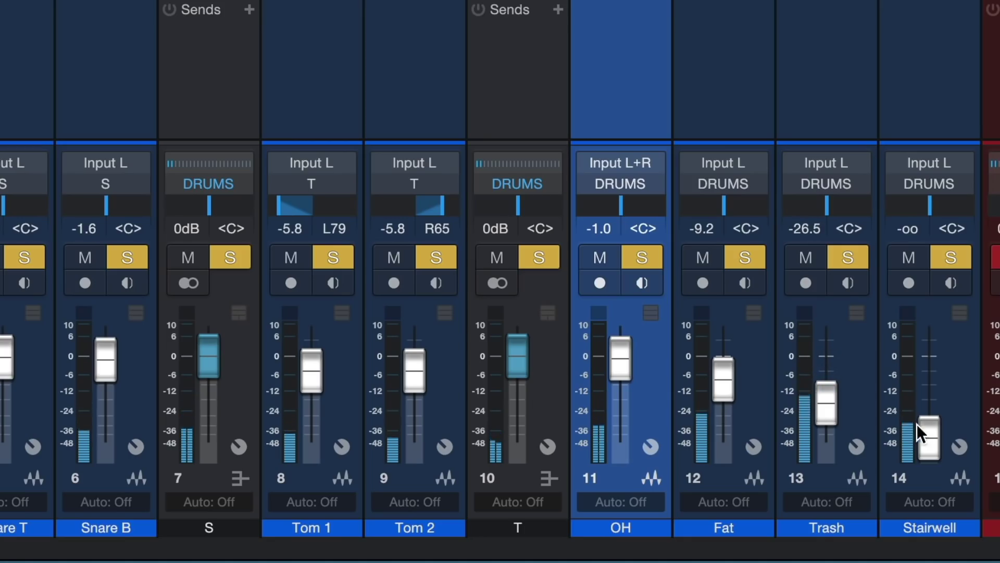
left_click_drag(936, 430, 932, 396)
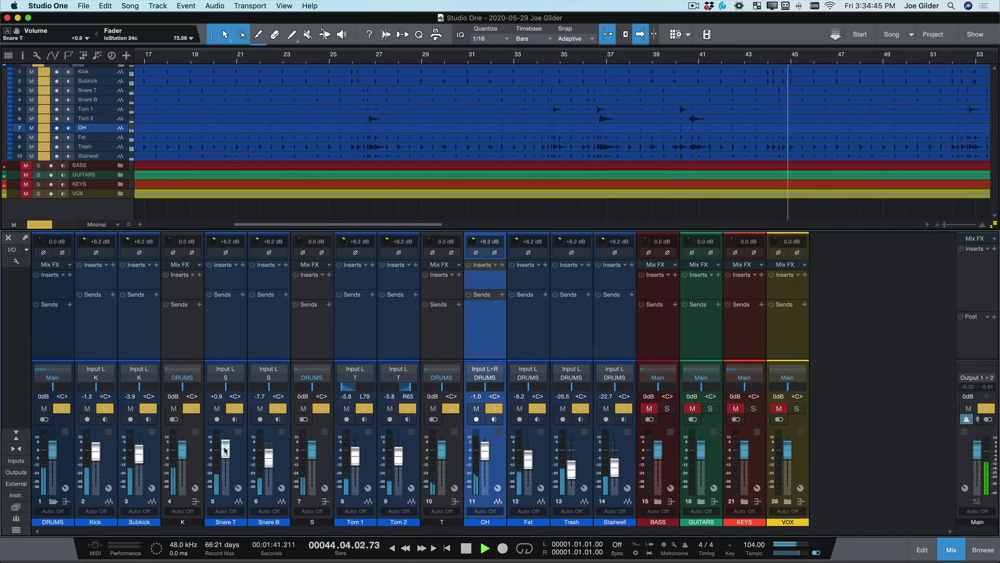
left_click_drag(105, 360, 92, 374)
Nudge Snare B back up and load Console Shaper as the Main channel's Mix FX.
left_click_drag(263, 457, 266, 451)
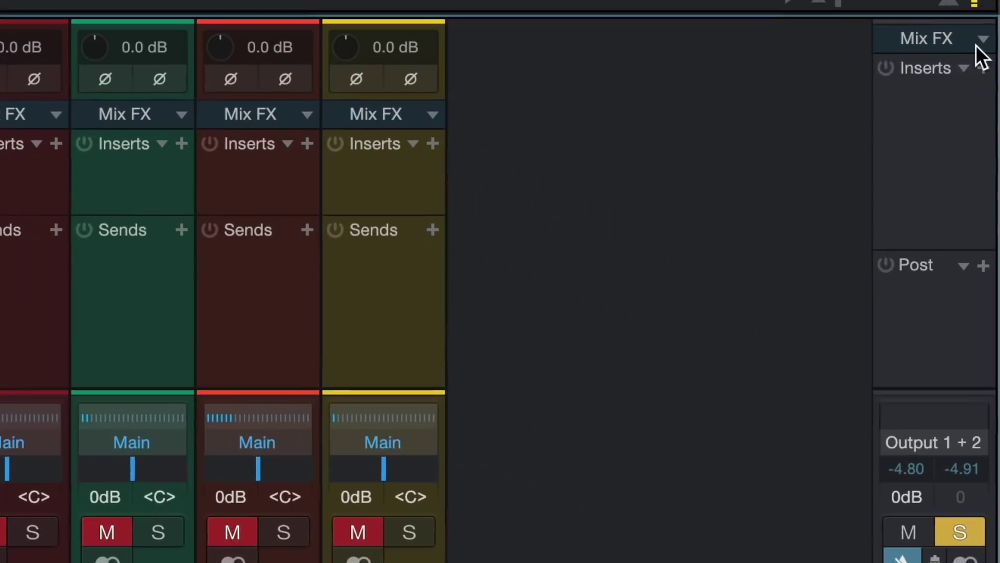
left_click(992, 239)
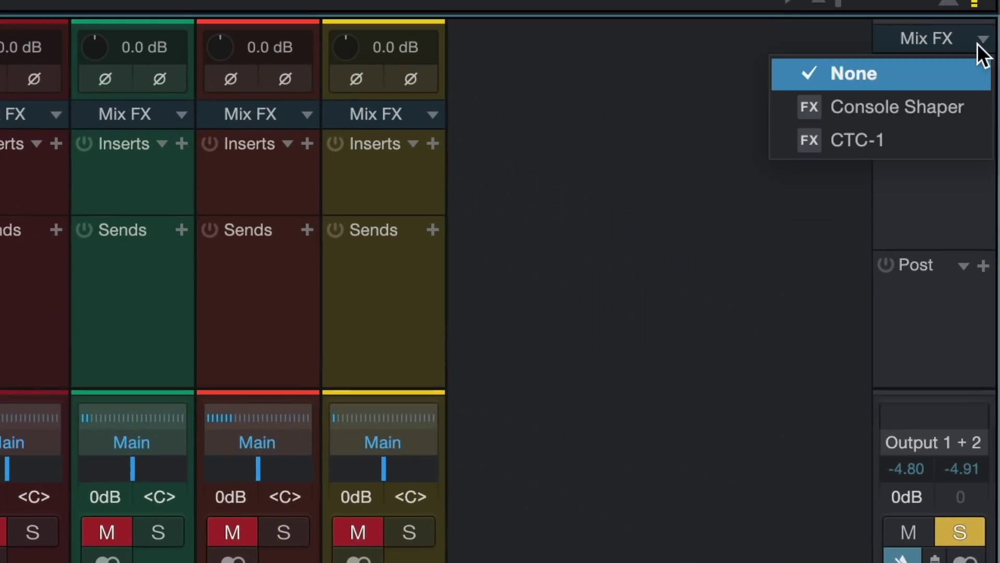
left_click(906, 111)
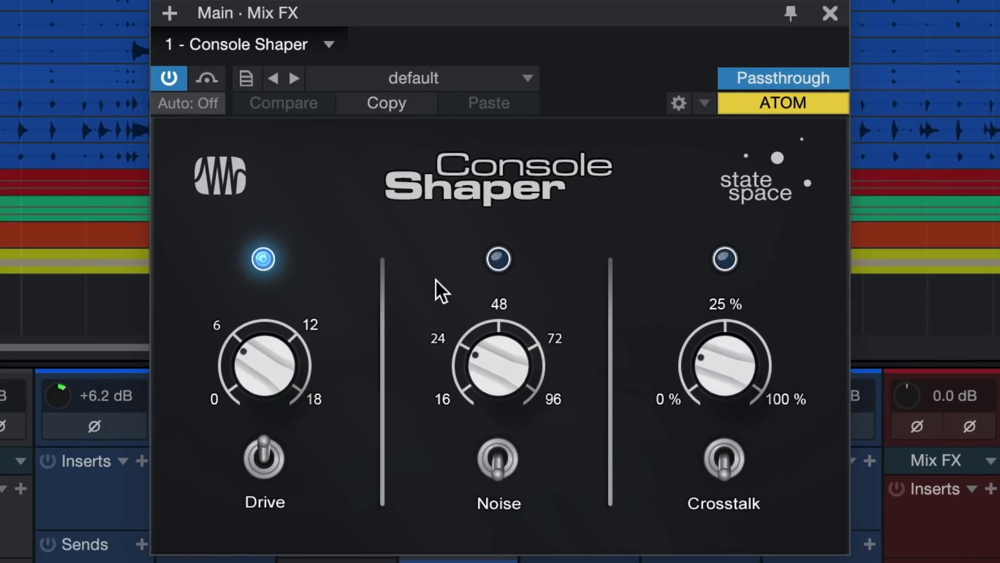
Raise Console Shaper's Drive, then compare it bypassed versus active twice, ending switched on.
left_click_drag(264, 387, 271, 262)
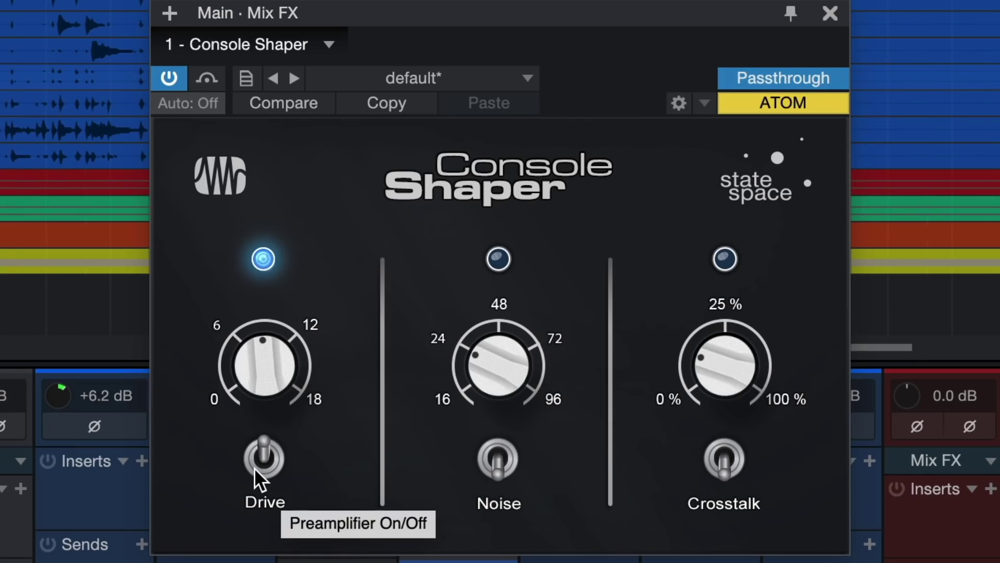
left_click(167, 79)
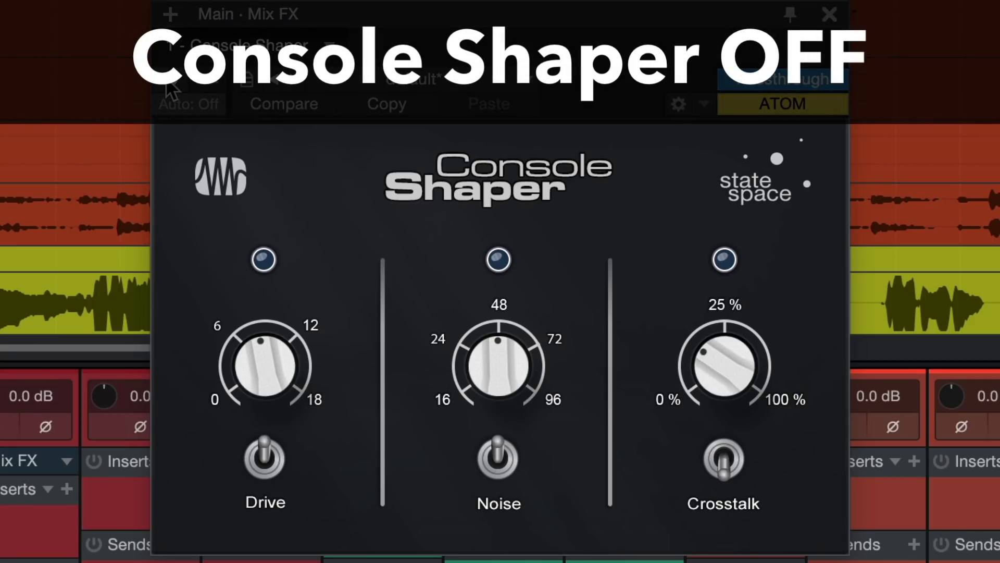
left_click(167, 81)
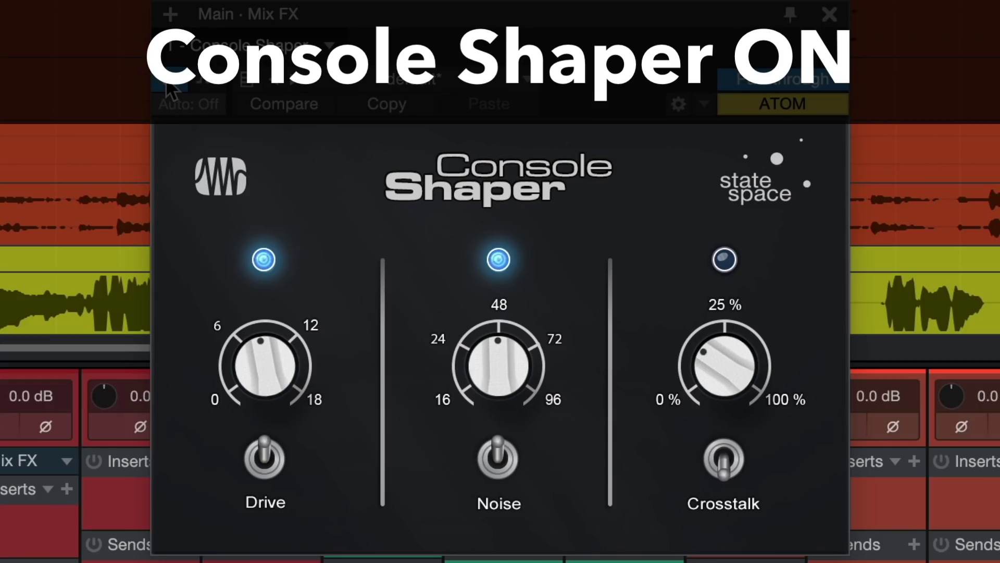
left_click(167, 82)
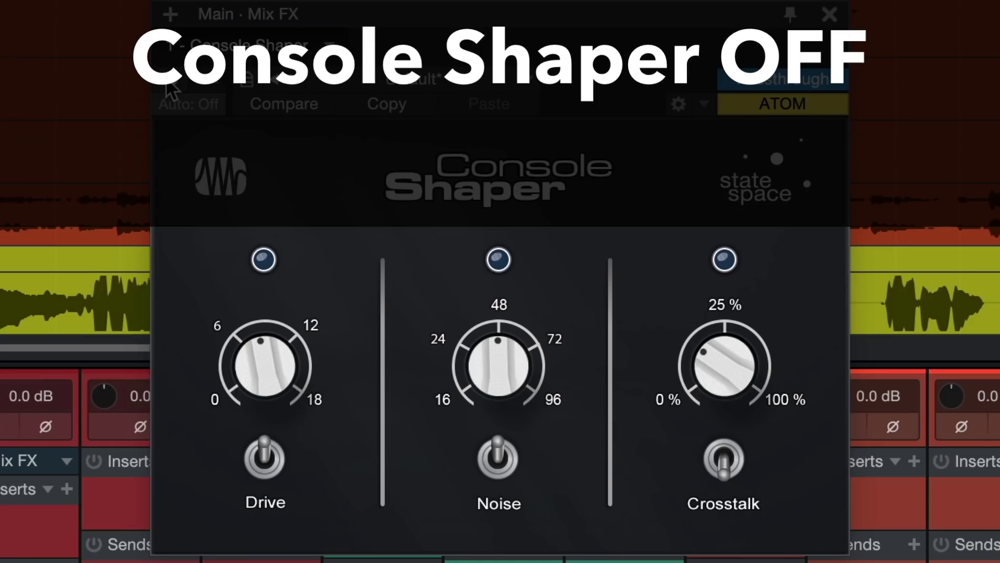
left_click(166, 84)
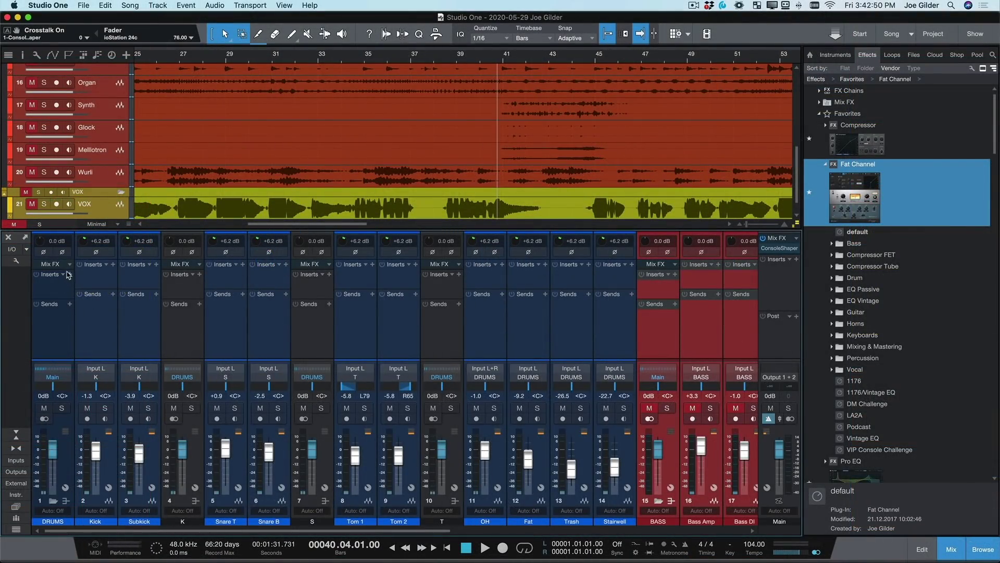
Browse the DRUMS insert plugin list, then drop Fat Channel XT onto the DRUMS bus inserts.
left_click(69, 274)
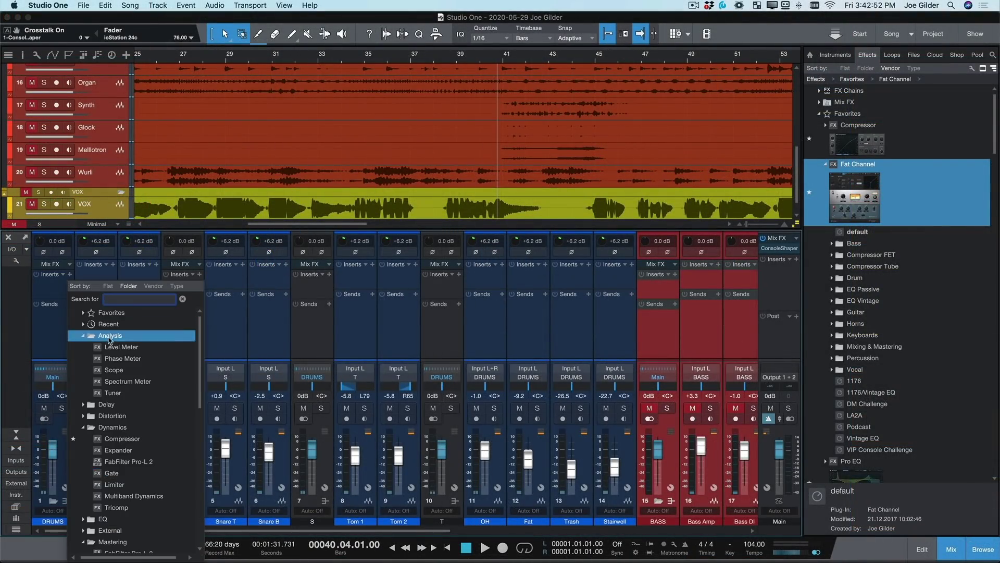
left_click(83, 335)
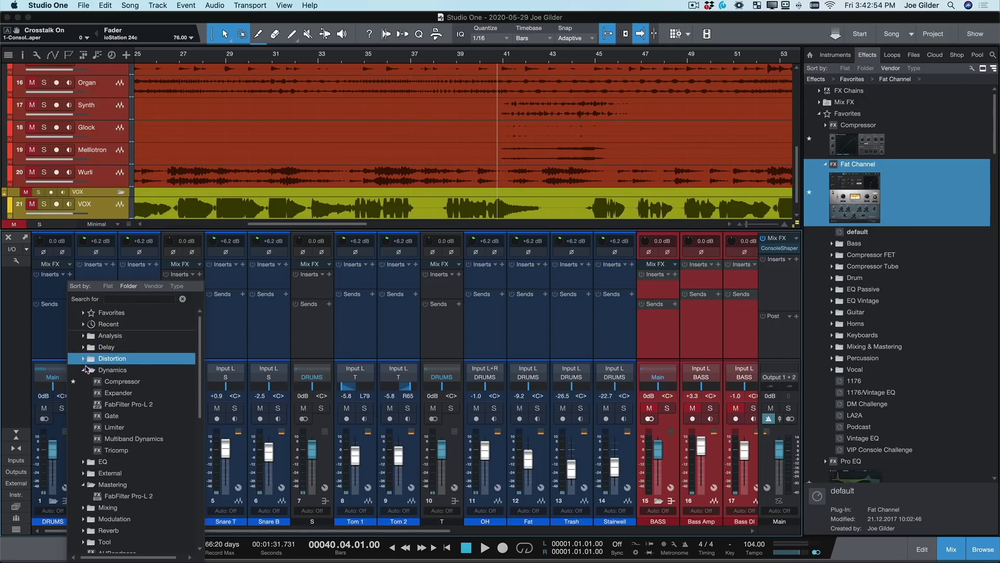
left_click(84, 369)
left_click(83, 405)
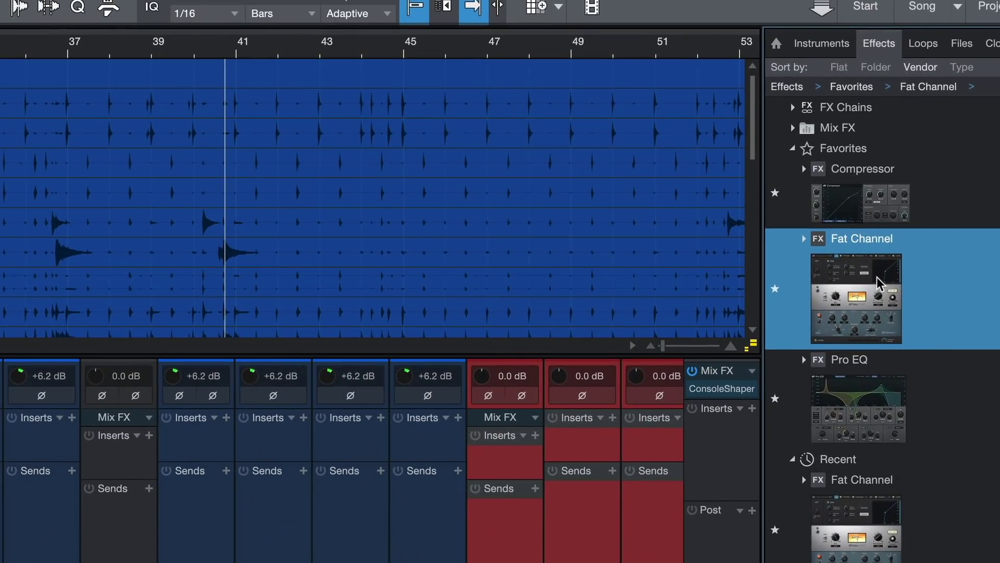
left_click_drag(879, 284, 655, 75)
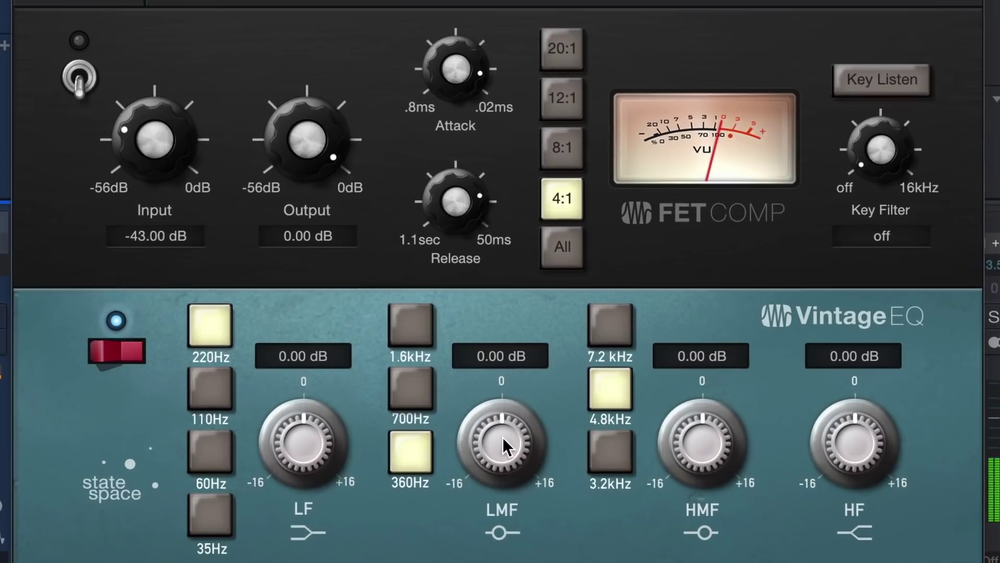
Cut the 360Hz low-mid EQ band, boost the low band, and switch on the FET compressor with faster release and input at -29.84 dB.
left_click_drag(480, 454, 501, 455)
left_click_drag(342, 468, 339, 447)
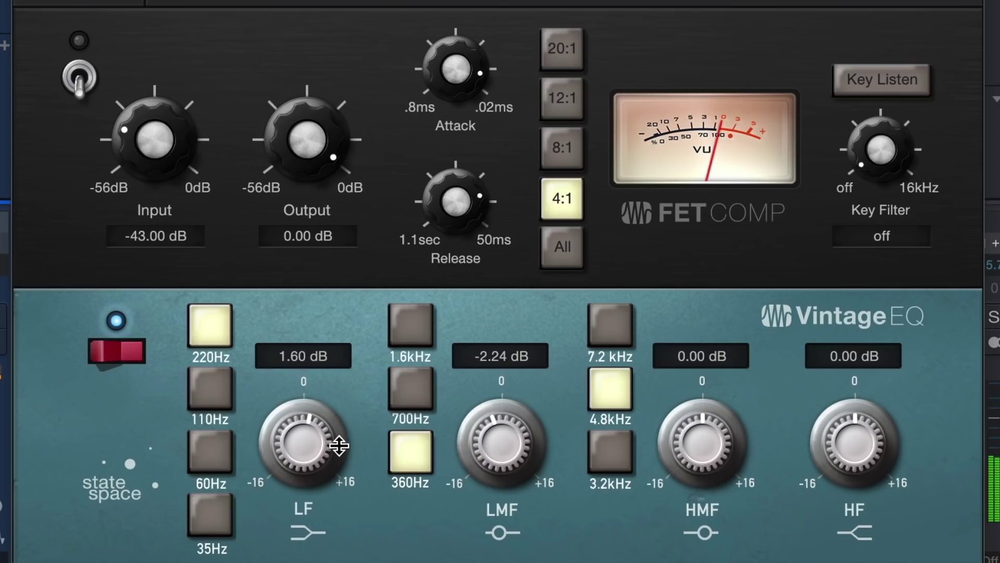
left_click(80, 77)
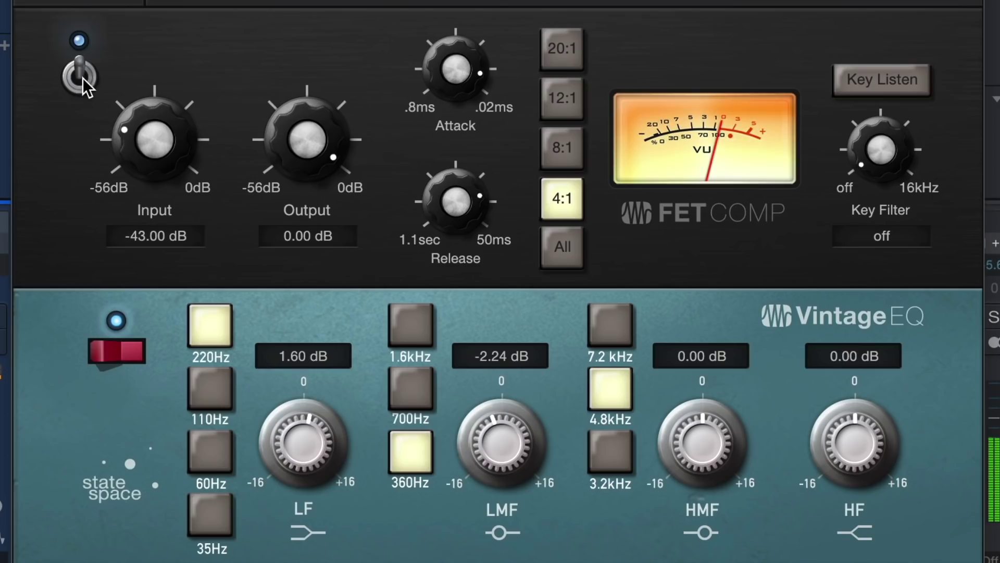
left_click_drag(310, 122, 309, 159)
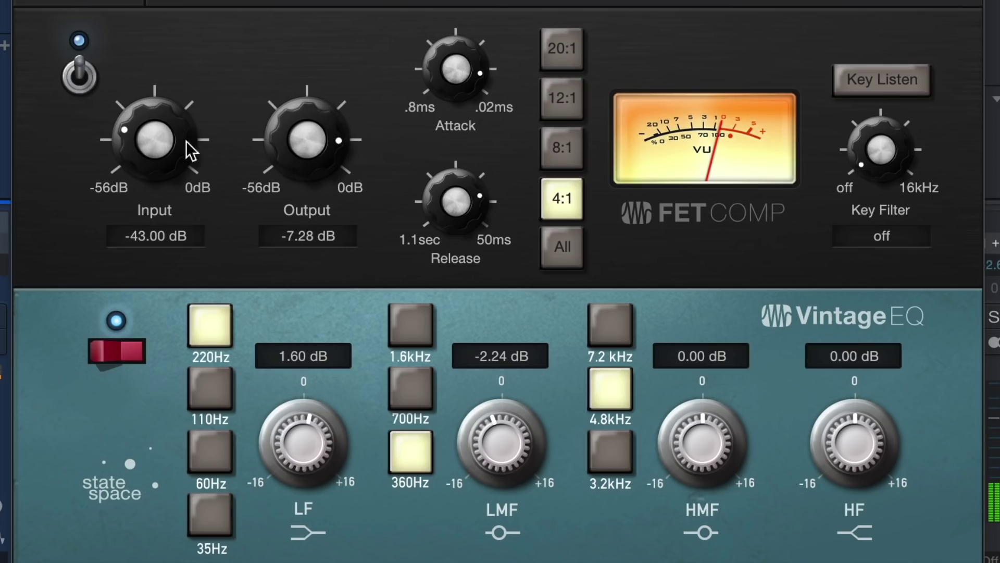
left_click_drag(176, 138, 179, 93)
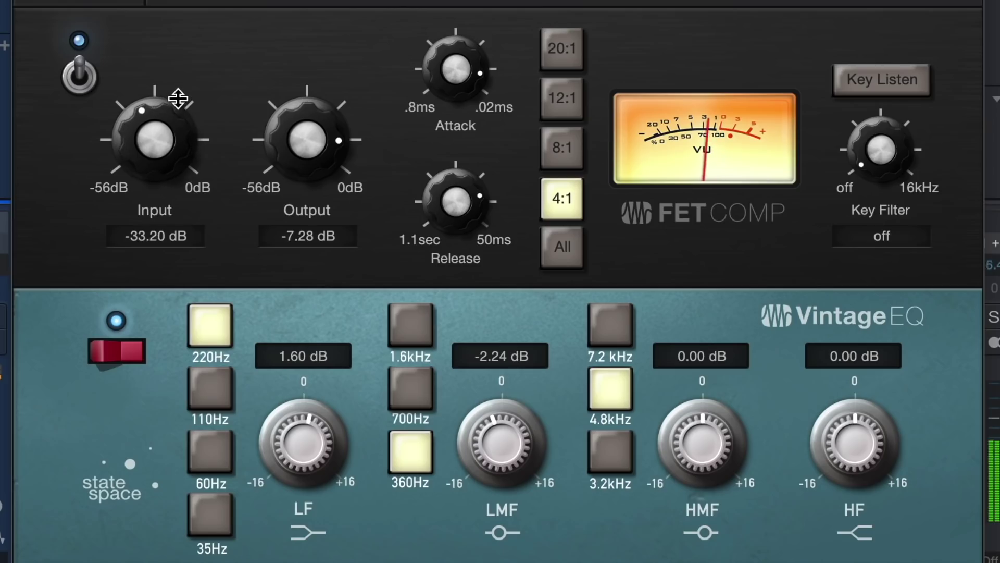
left_click_drag(455, 188, 442, 67)
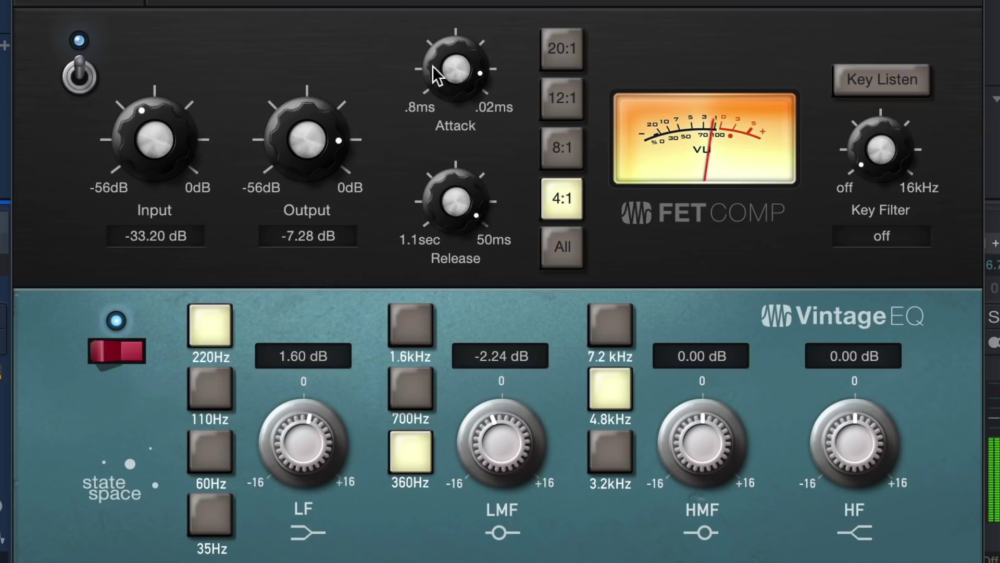
left_click_drag(133, 158, 137, 147)
Slow the compressor attack, set output to -9.24 dB, and boost EQ high-mid +2.40 dB and low +3.36 dB.
left_click_drag(341, 124, 338, 137)
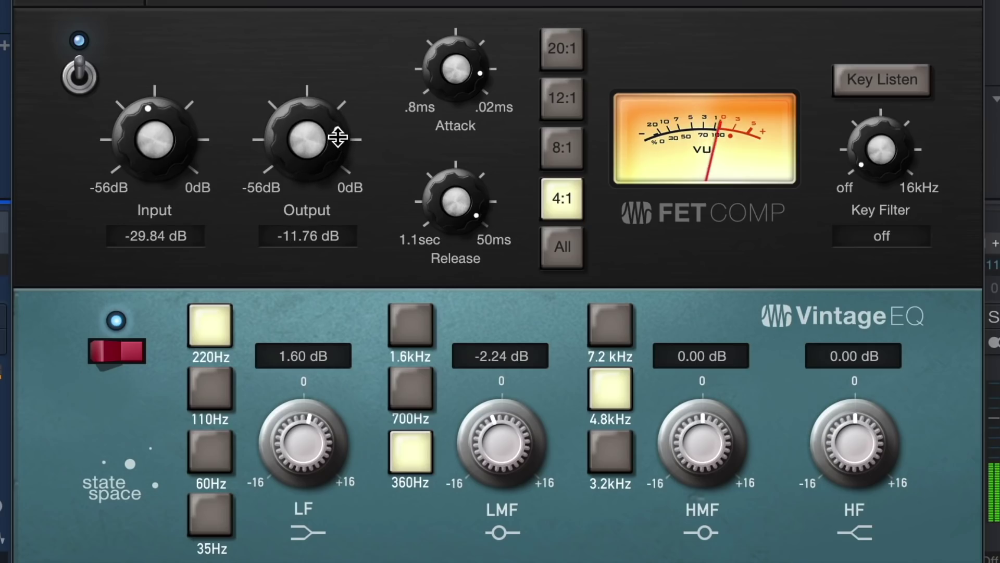
left_click_drag(462, 68, 492, 298)
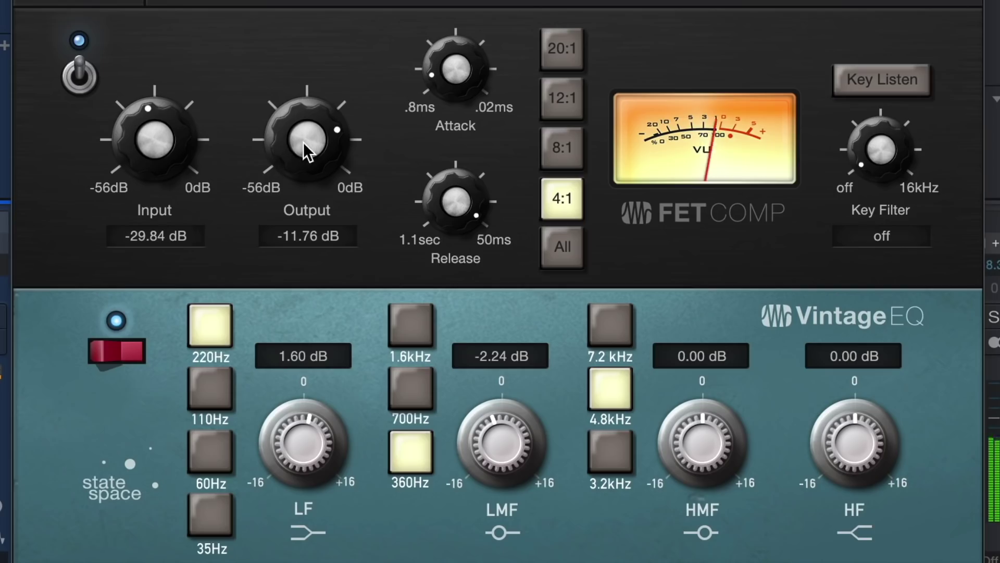
left_click_drag(164, 141, 169, 163)
left_click_drag(305, 141, 306, 126)
left_click_drag(677, 417, 677, 402)
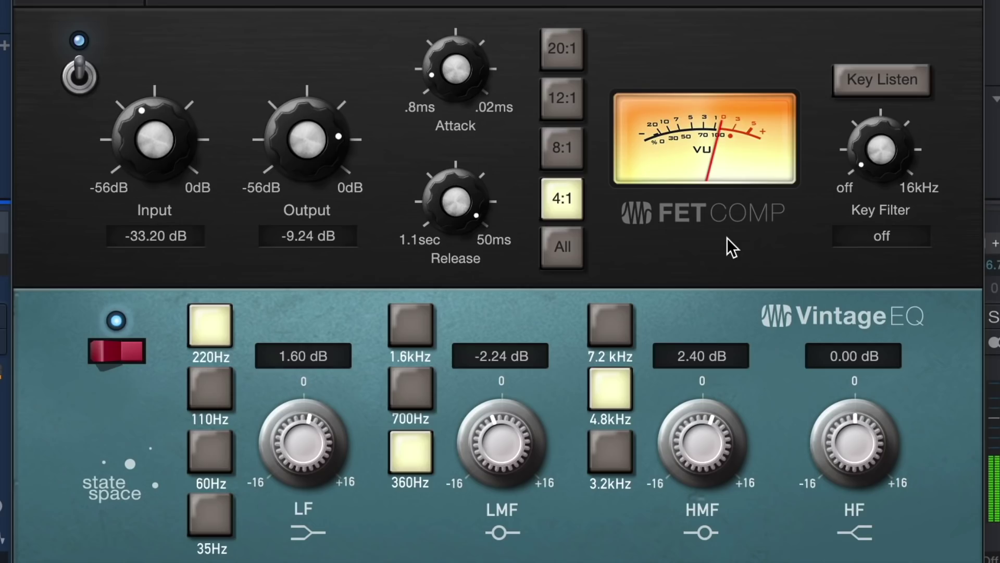
left_click_drag(151, 145, 151, 140)
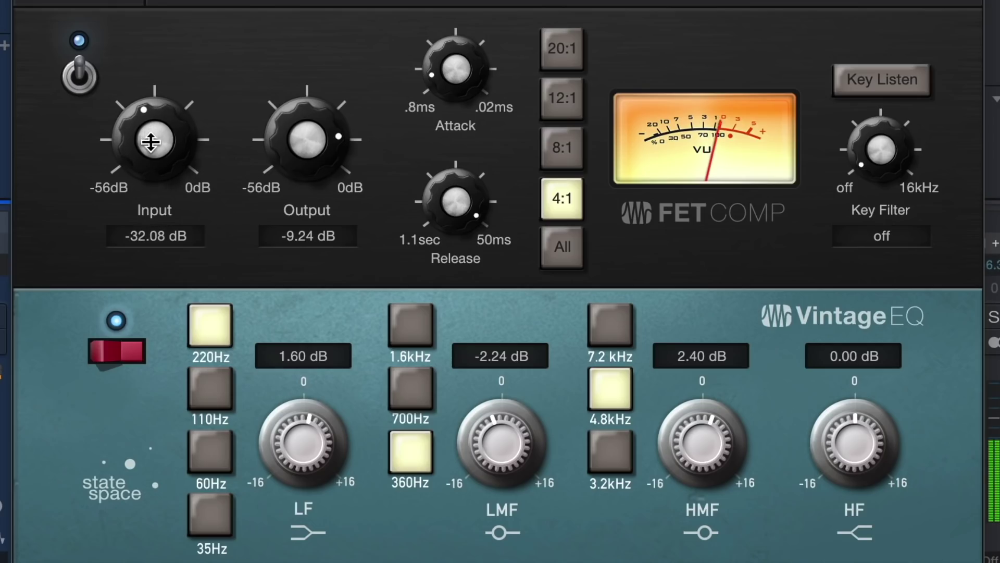
left_click_drag(298, 411, 304, 403)
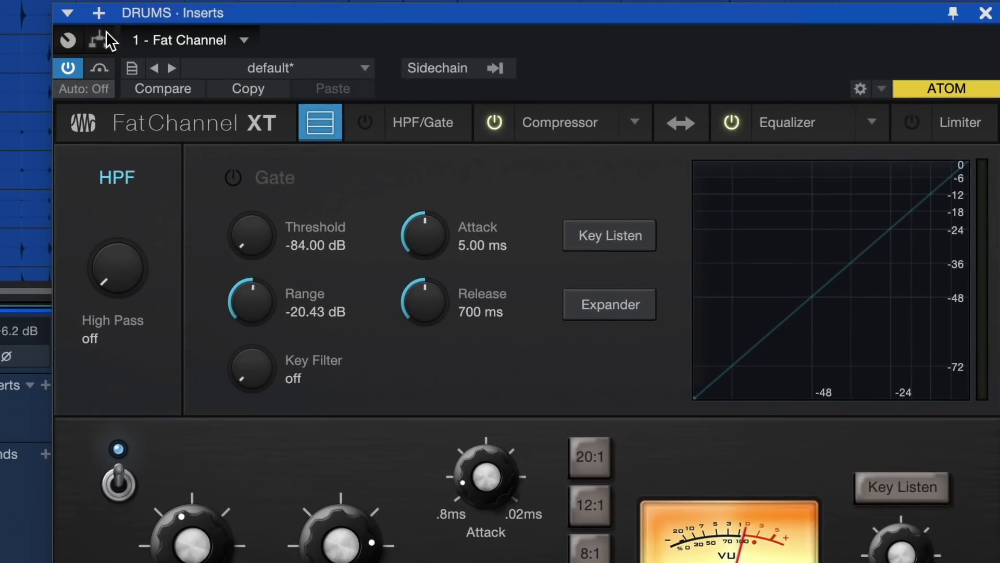
Add a Splitter to the DRUMS inserts, put Fat Channel on the right branch, and leave the dry branch at -0.1 dB.
left_click(99, 40)
left_click_drag(458, 74, 374, 106)
left_click_drag(498, 134, 651, 280)
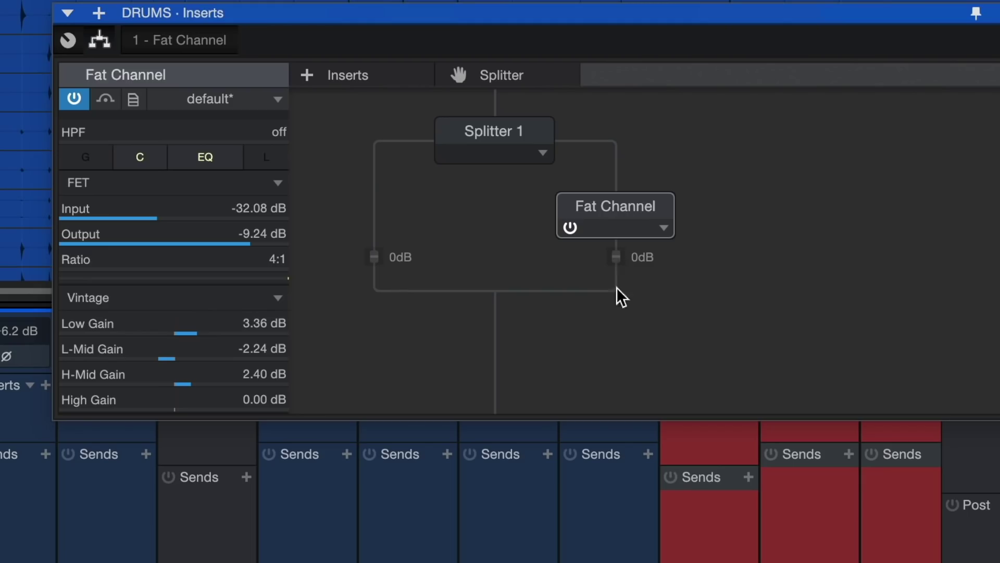
mouse_move(616, 286)
left_mouse_down()
mouse_move(611, 332)
mouse_move(613, 302)
left_mouse_up()
left_click_drag(380, 258, 373, 300)
left_click_drag(377, 339, 384, 303)
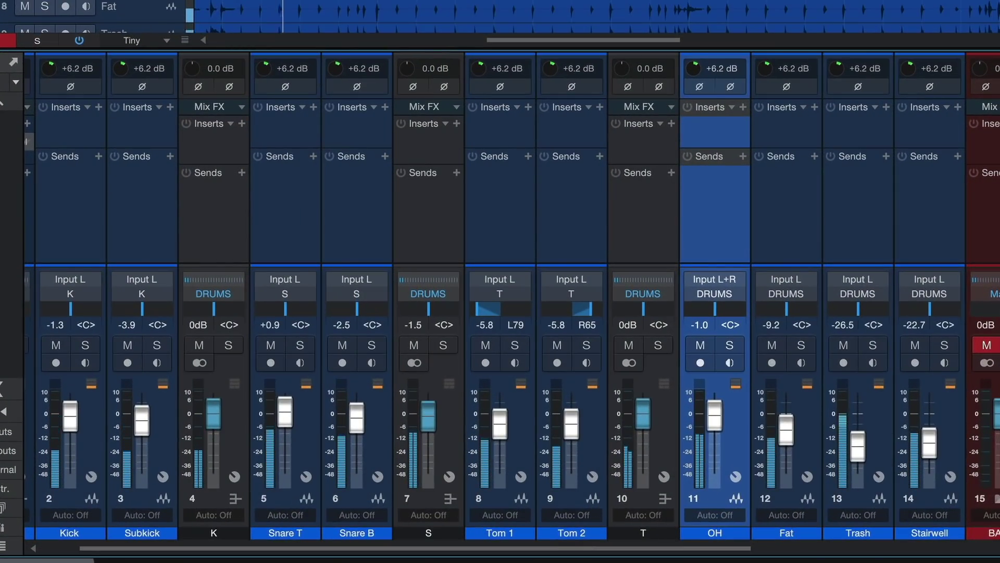
Load the DRUM VERB FX chain as a send on channel T.
left_click(426, 225)
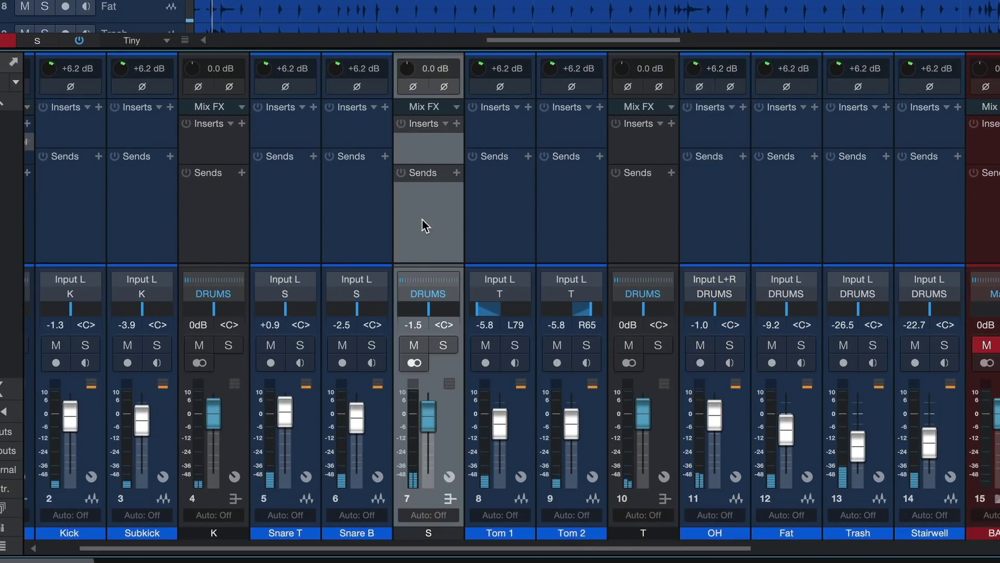
left_click(651, 225)
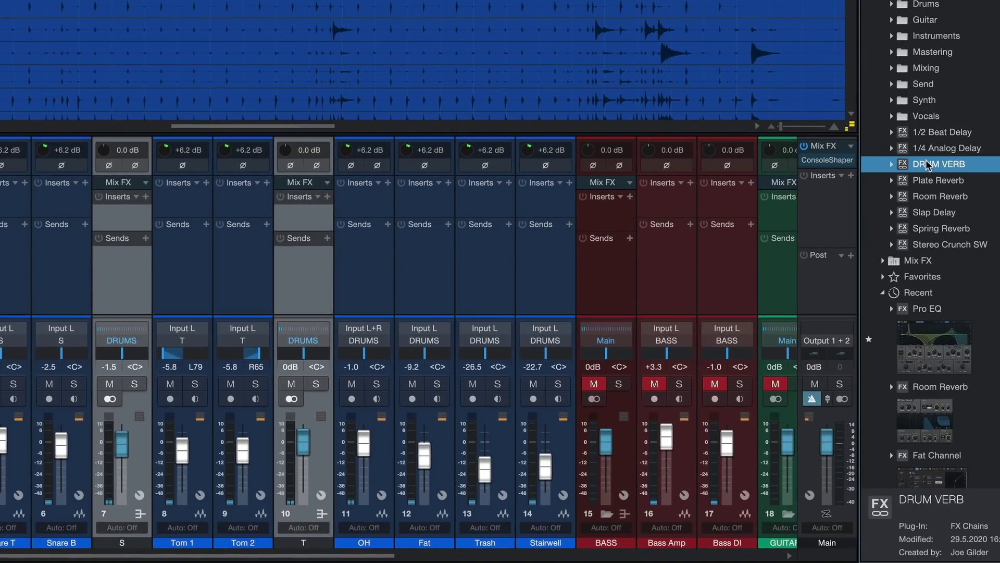
left_click_drag(592, 177, 308, 253)
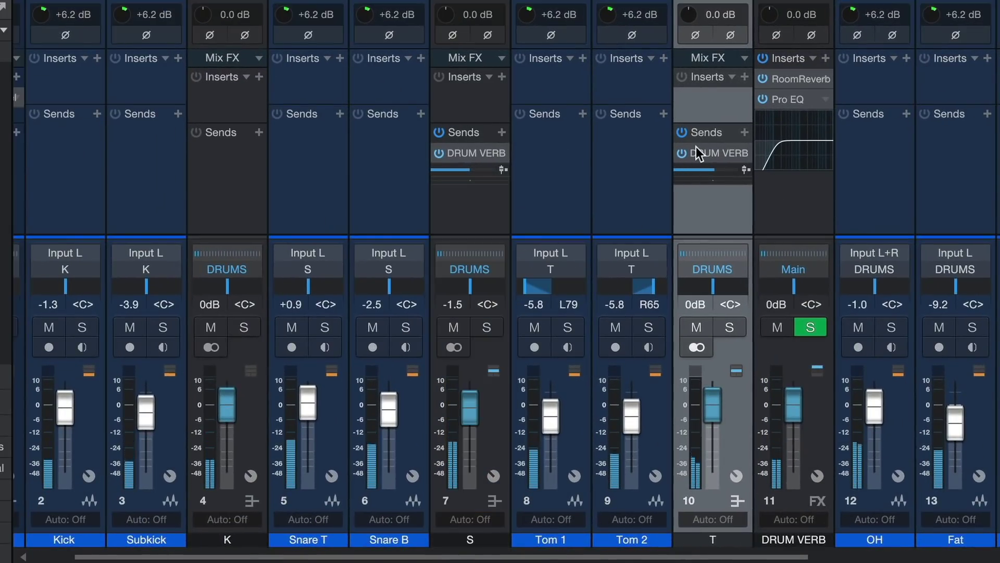
Copy the DRUM VERB send to OH and the DRUMS bus, then switch off the DRUMS send.
left_click_drag(696, 152, 880, 148)
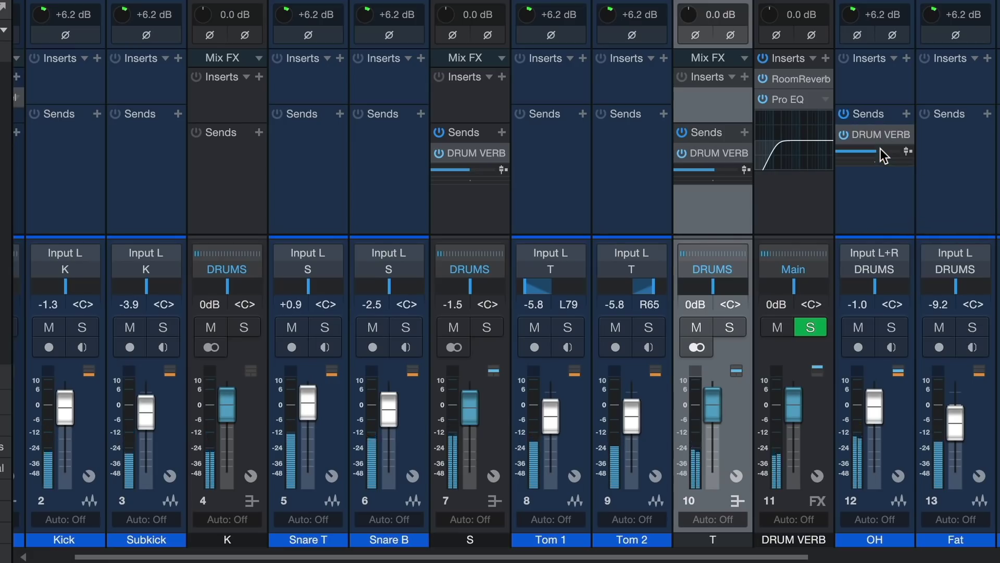
left_click_drag(698, 163, 732, 133)
scroll(560, 174, "left", 2)
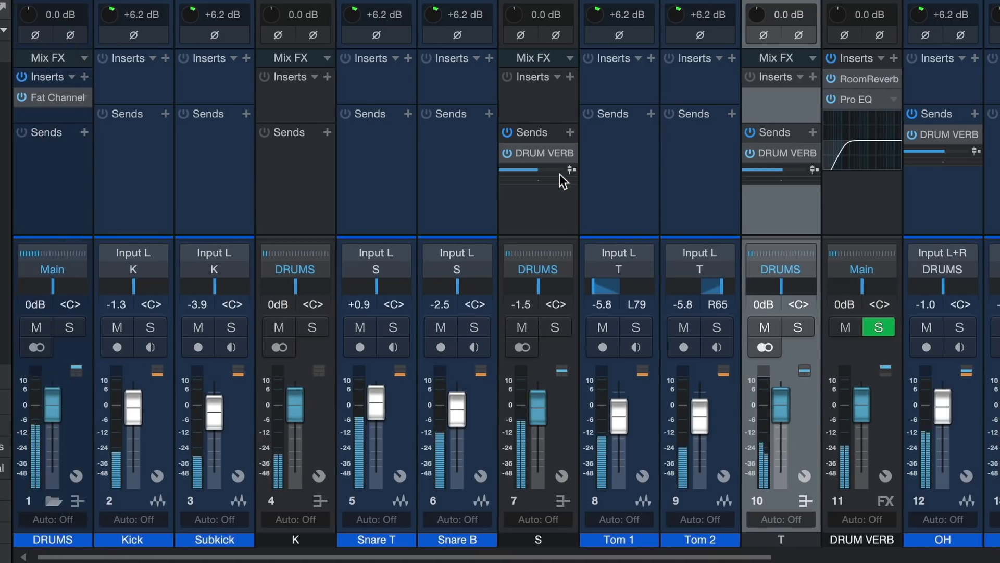
left_click_drag(747, 153, 51, 178)
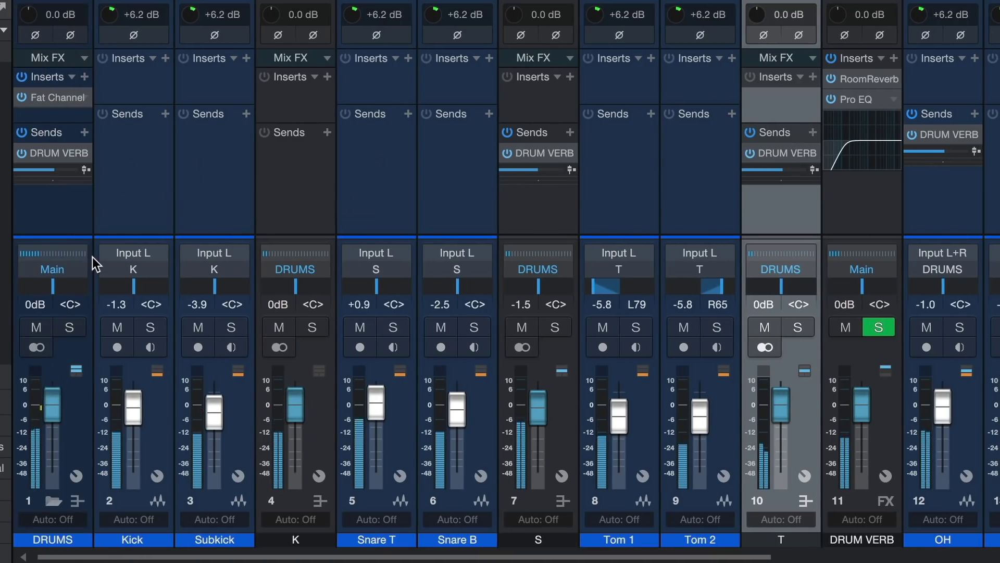
left_click(22, 153)
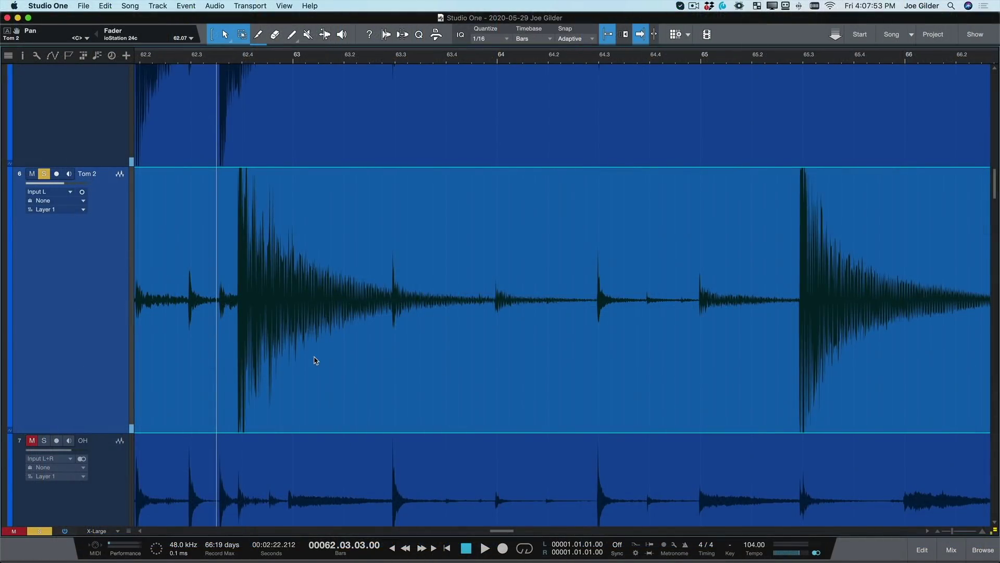
Enable the gain envelope on the Tom 2 clip and trim its tail.
right_click(314, 359)
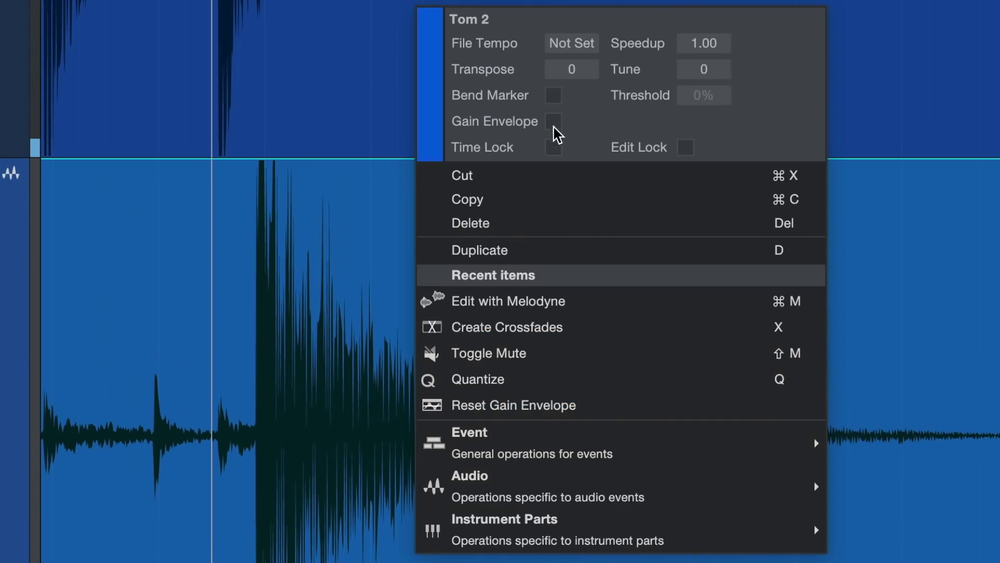
left_click(553, 122)
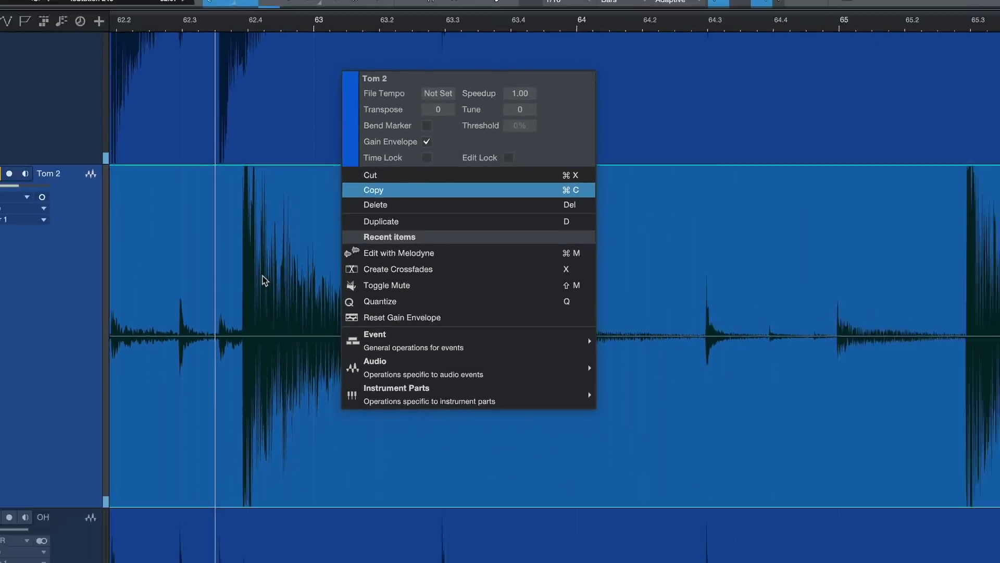
left_click(296, 342)
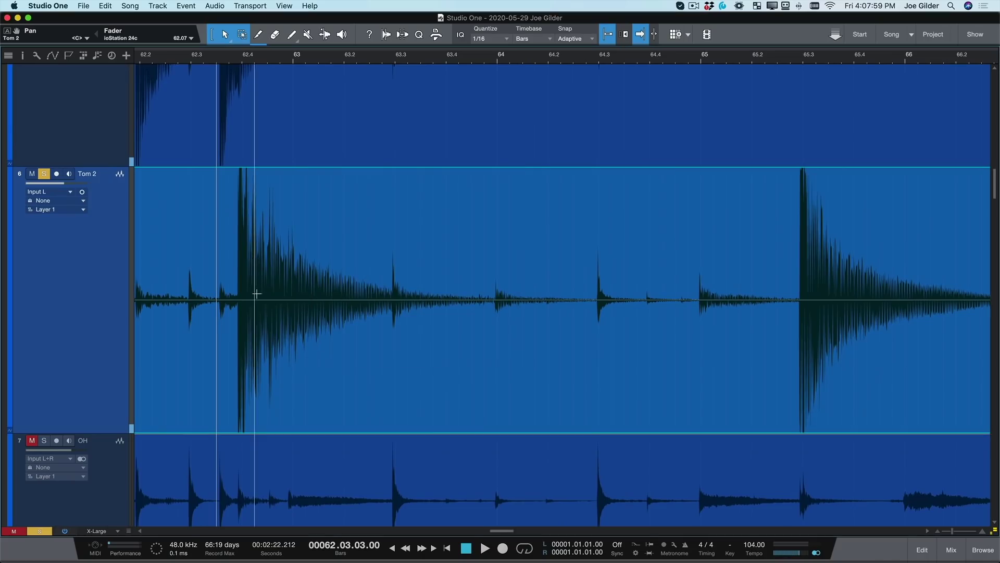
left_click(292, 364)
left_click_drag(594, 259, 451, 259)
left_click_drag(451, 168, 283, 168)
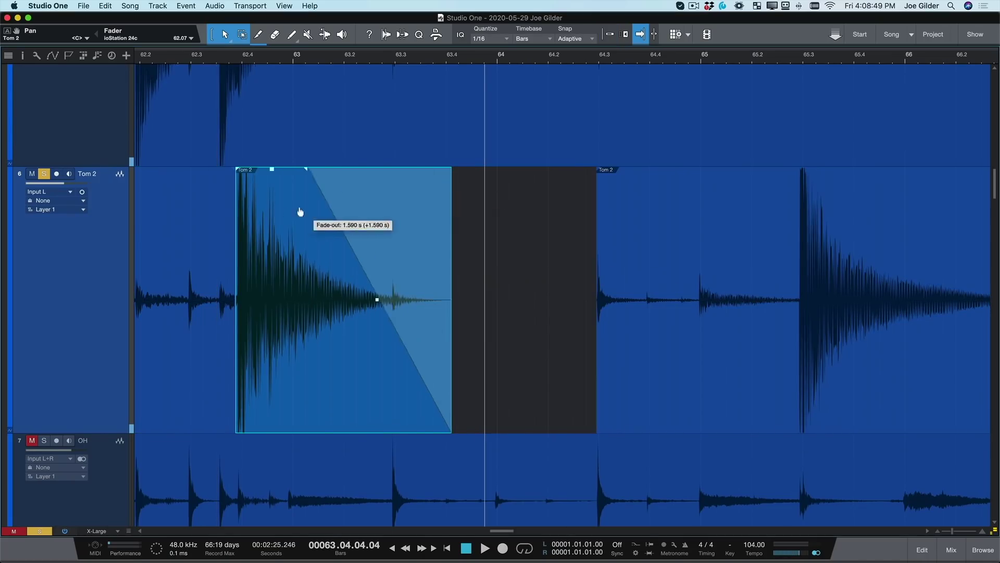
left_click_drag(598, 172, 607, 173)
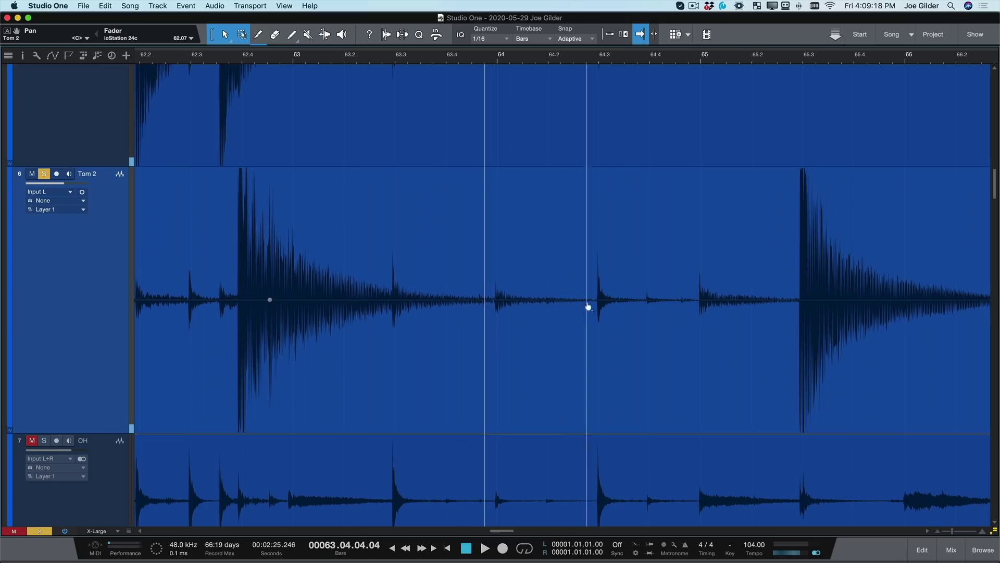
Shape a curved gain dip to about -15 dB right after the tom hit and play it back.
left_click(589, 300)
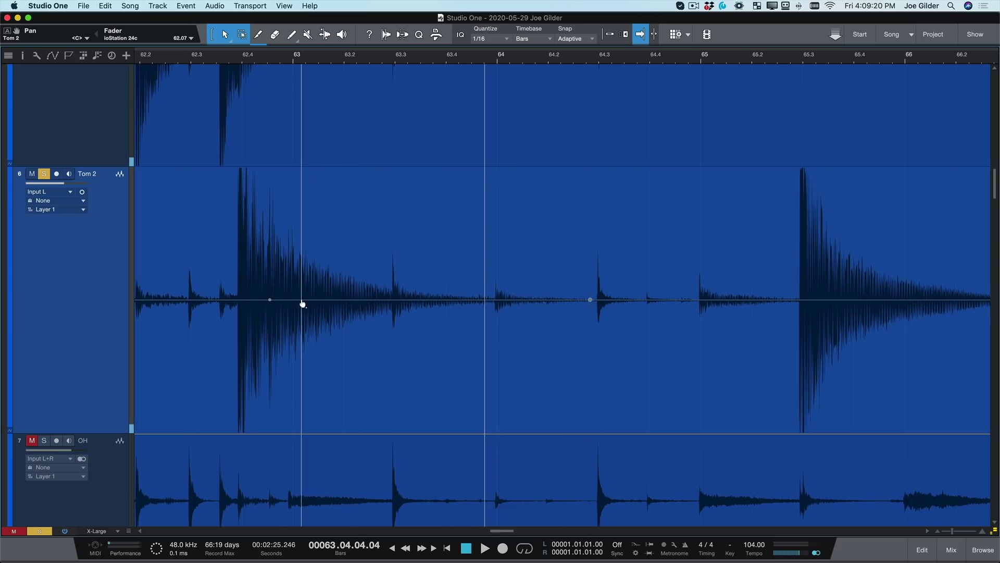
left_click_drag(302, 300, 323, 384)
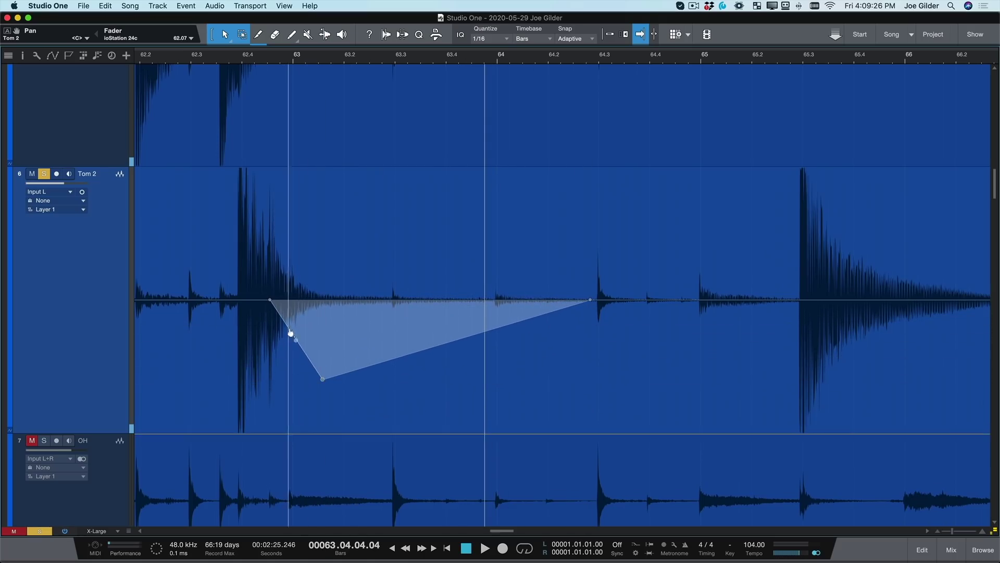
left_click_drag(291, 333, 291, 351)
left_click_drag(270, 300, 260, 300)
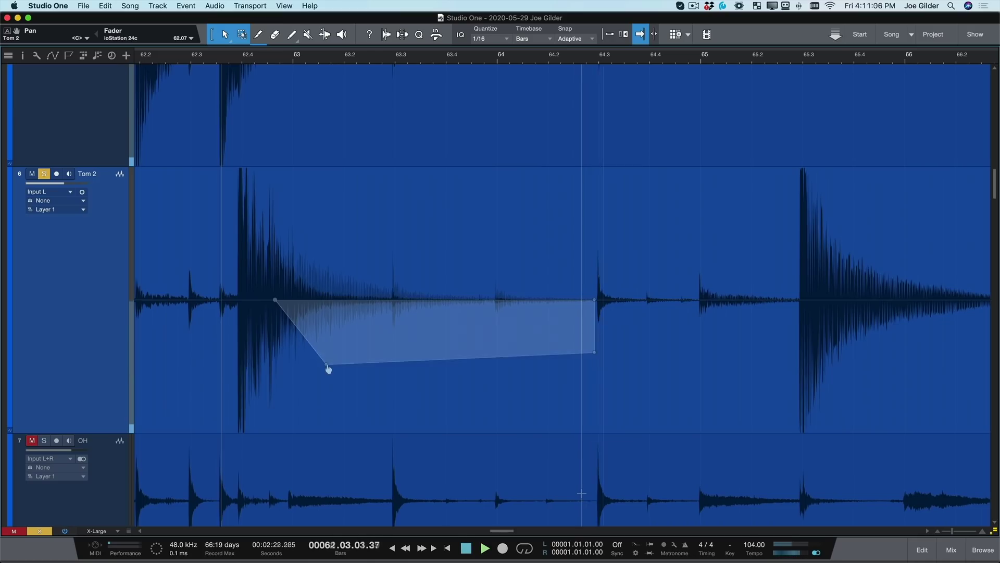
left_click_drag(329, 369, 346, 388)
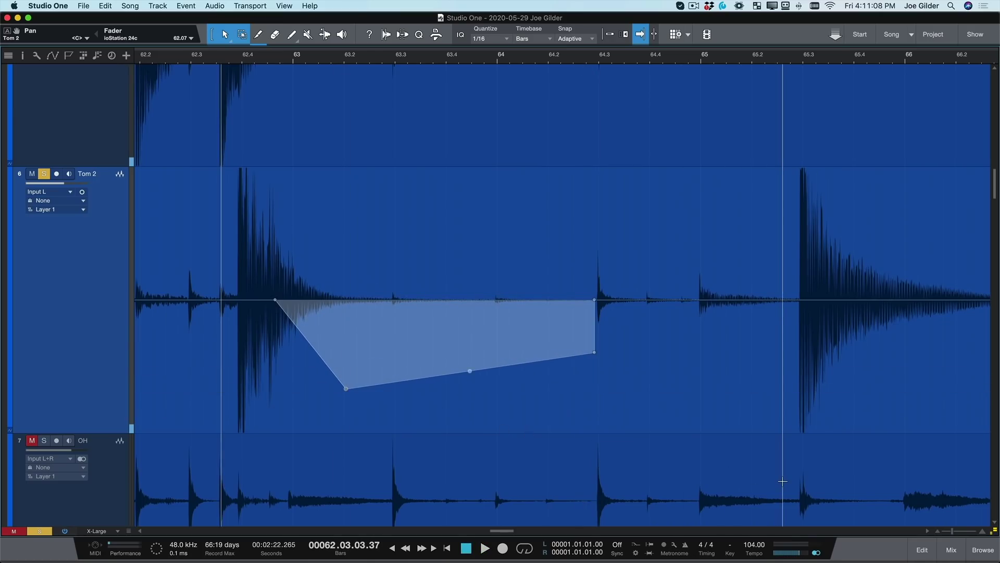
key("space")
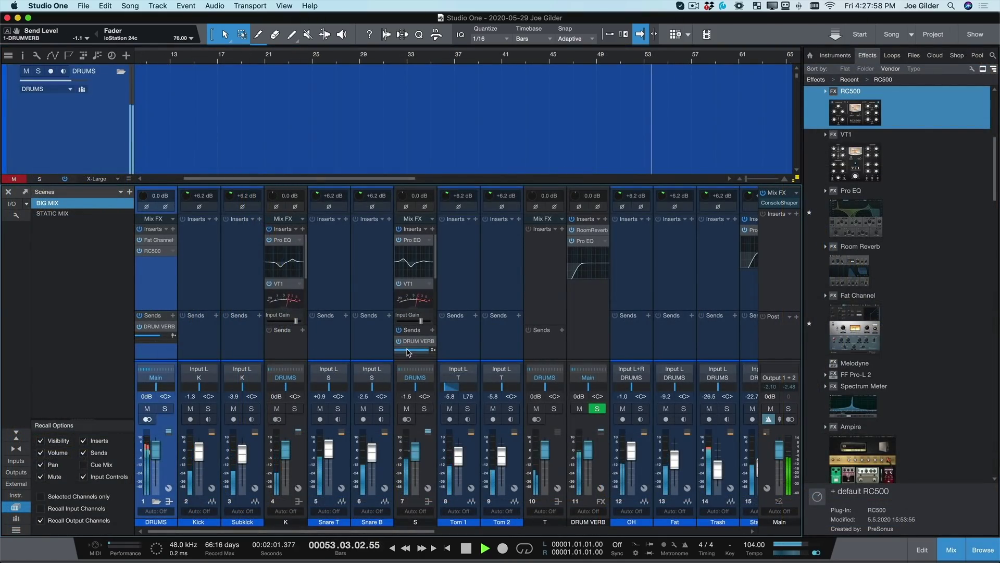
Raise channel S's DRUM VERB send to +1.5, save and select scene 'BAD DECISIONS', and toggle selected-channel recall.
left_click_drag(419, 353, 423, 352)
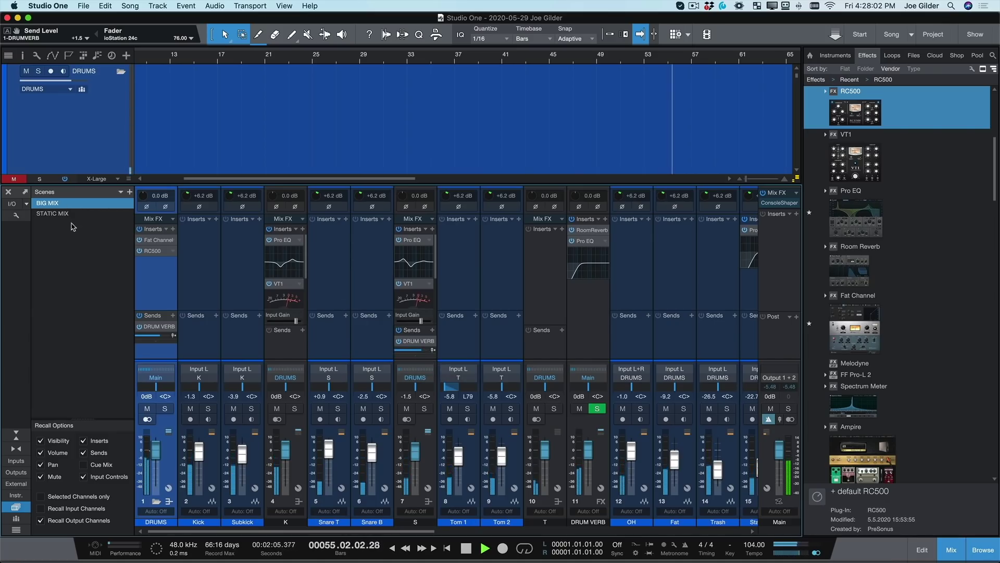
left_click(128, 192)
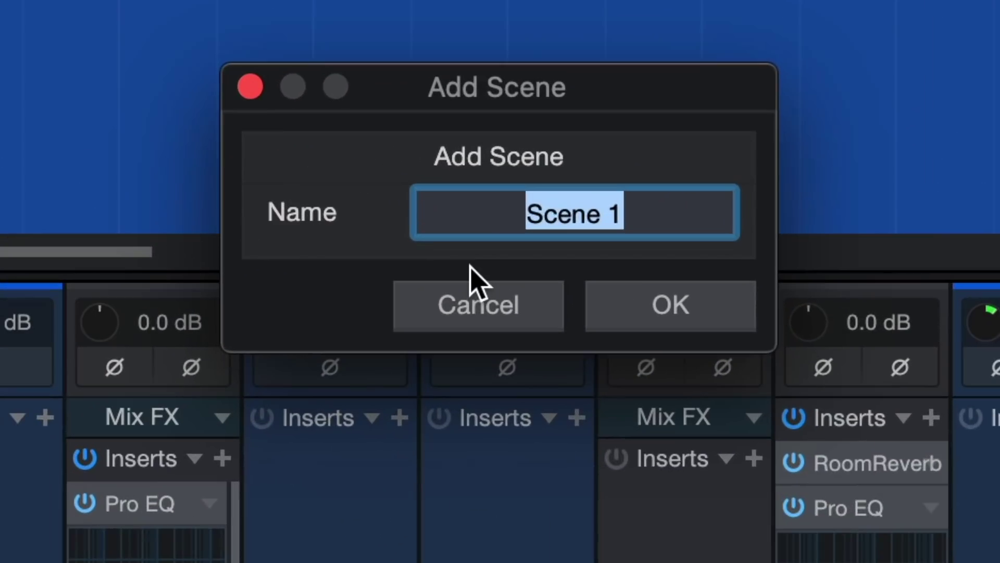
type("BAD D")
type("ECISIONS")
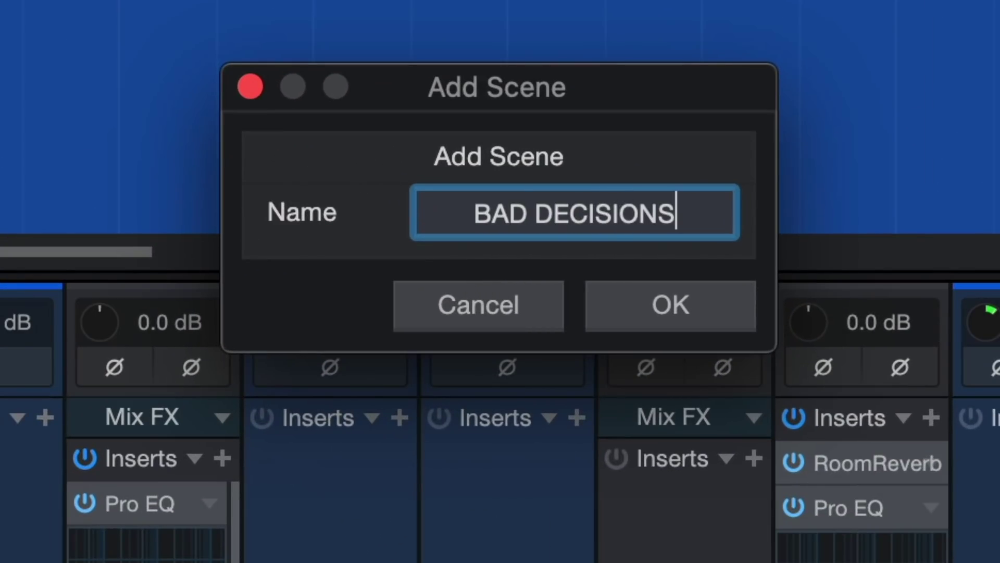
key("Return")
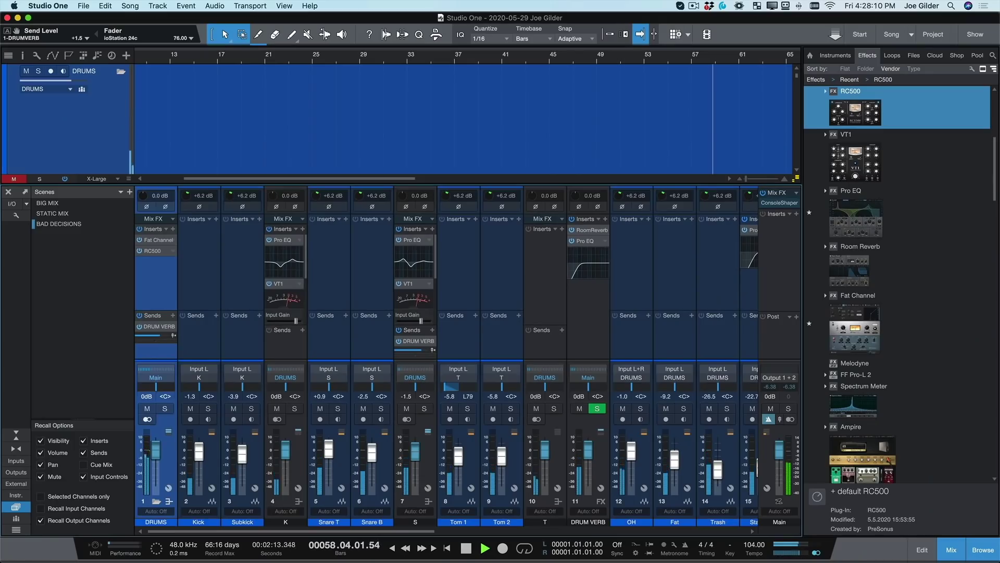
left_click(82, 225)
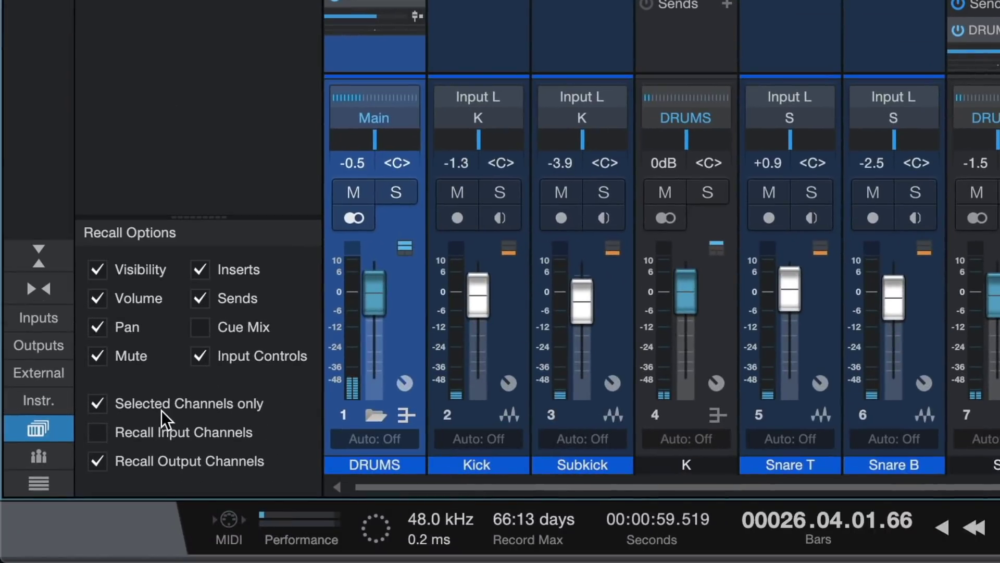
left_click(162, 409)
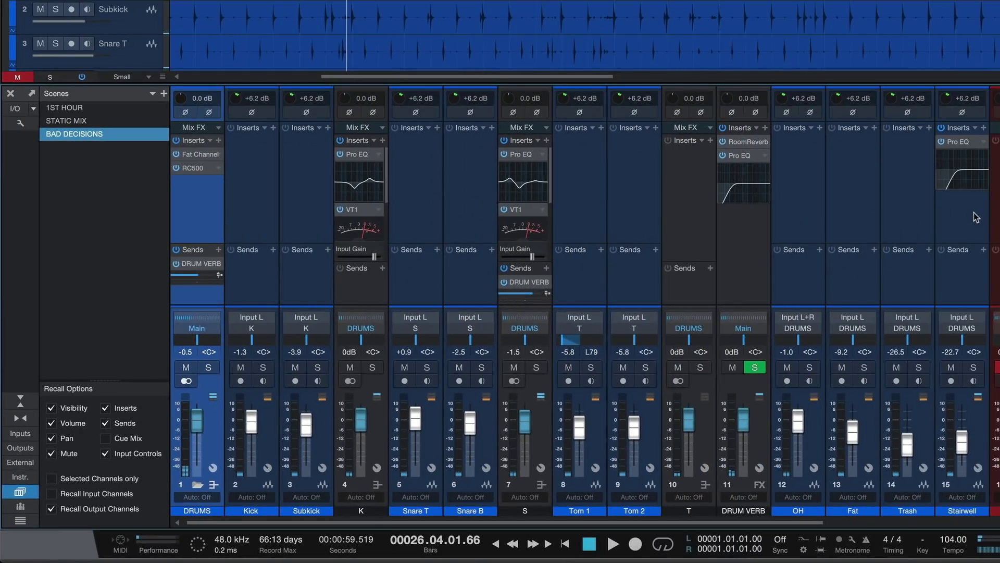
Select all channels, recall STATIC MIX, then recall 1ST HOUR with its plugins.
key("ctrl+a")
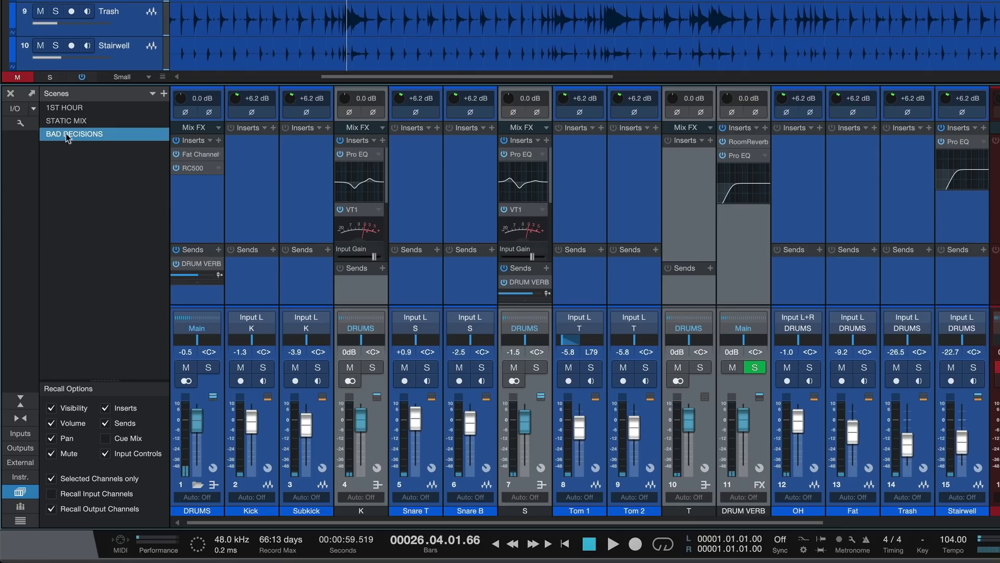
left_click(112, 120)
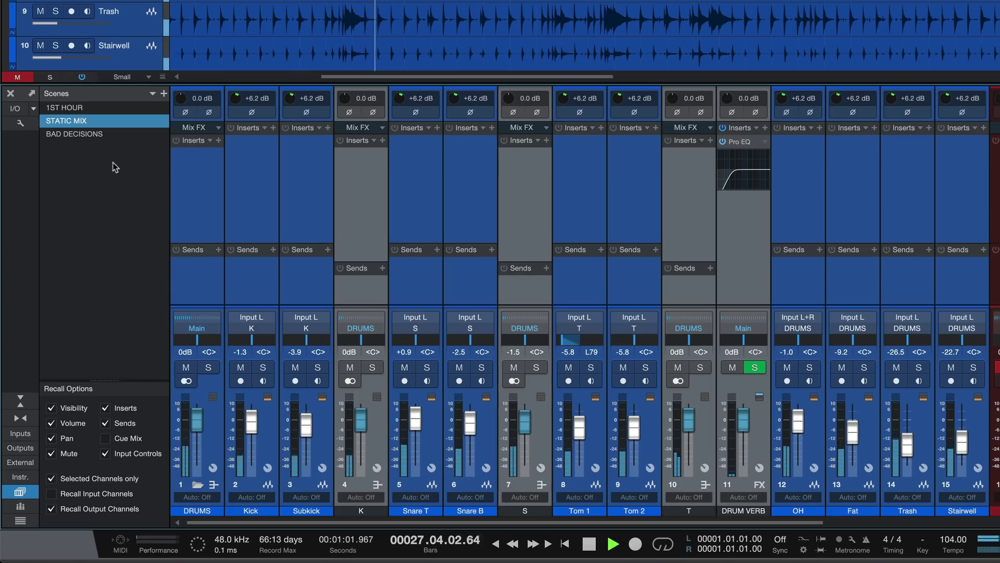
right_click(91, 113)
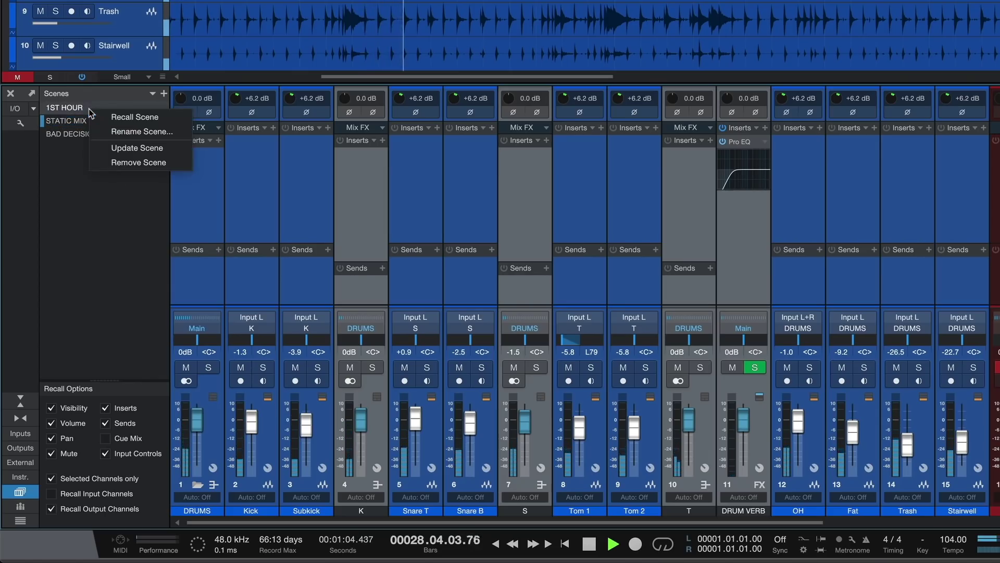
left_click(166, 120)
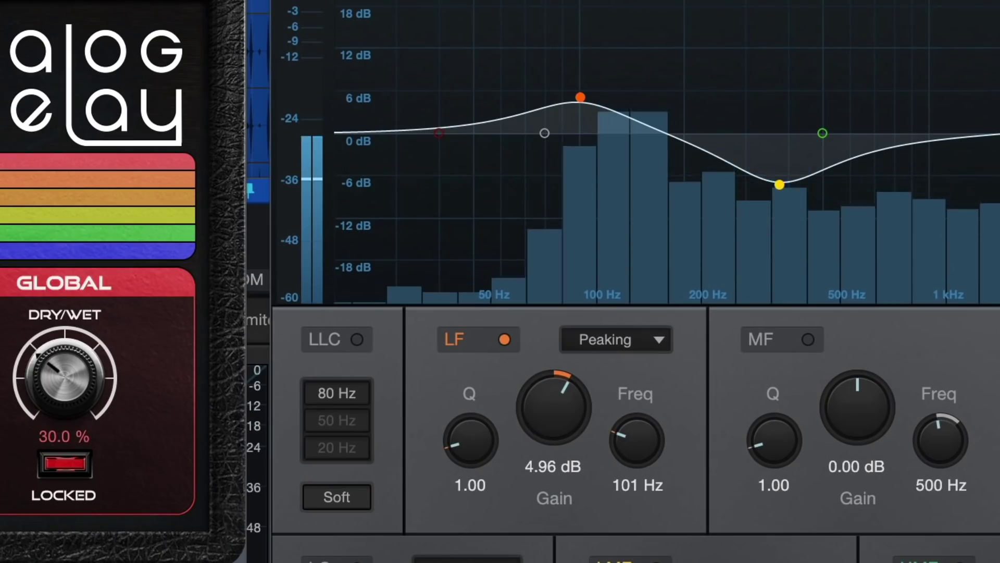
Turn on the Pro EQ low-cut at 50 Hz and check the Compressor's sidechain source list.
left_click(356, 339)
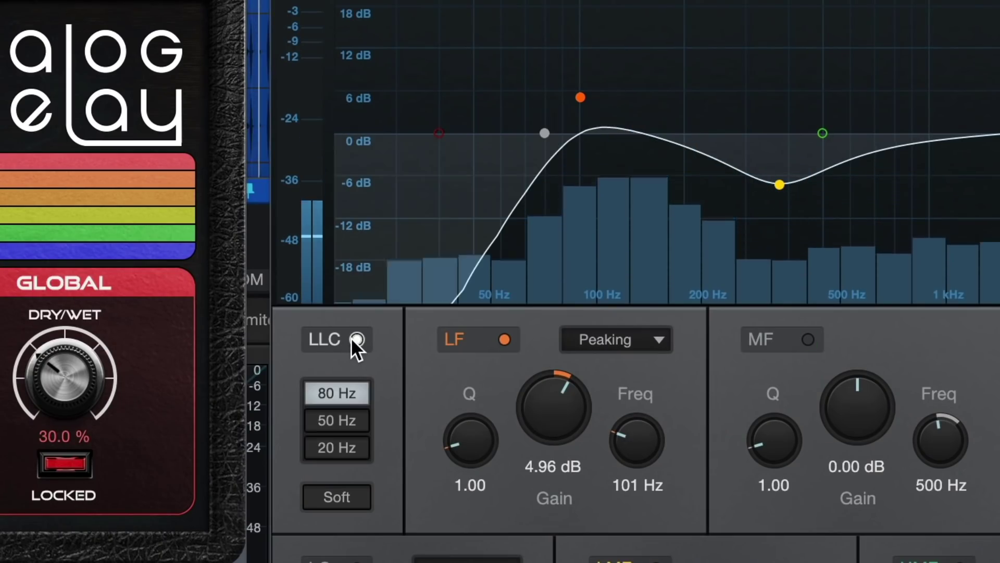
left_click(340, 418)
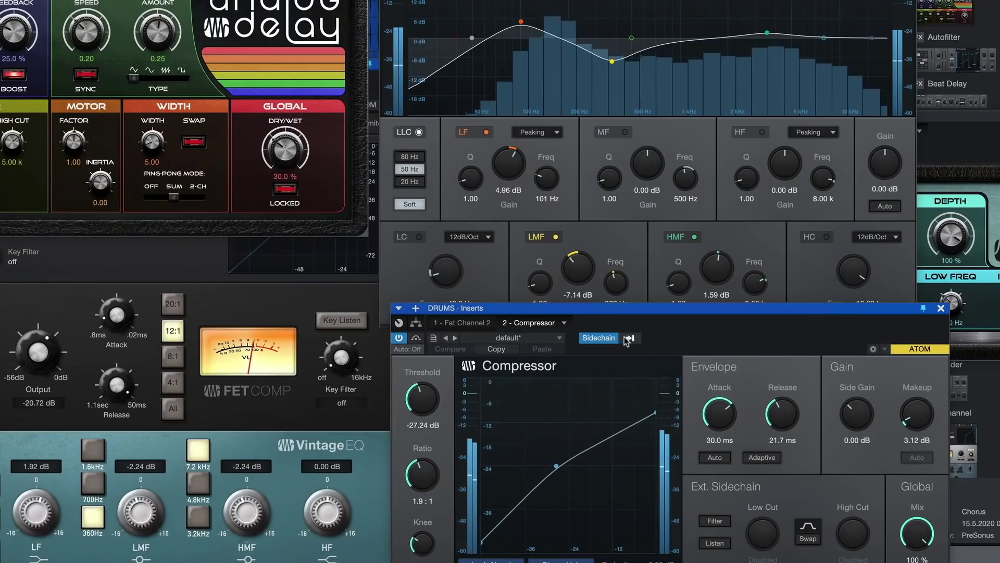
left_click(628, 338)
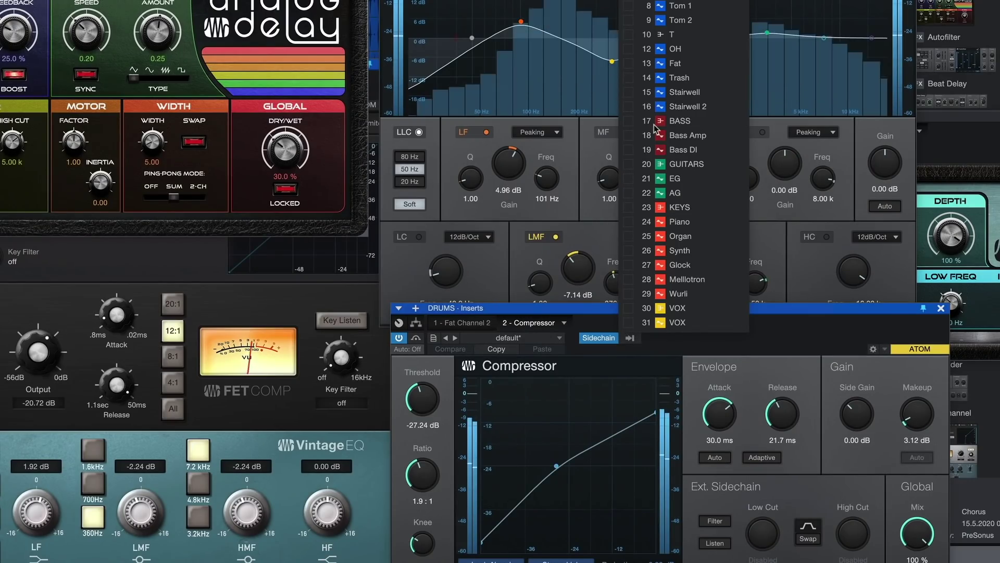
left_click(657, 130)
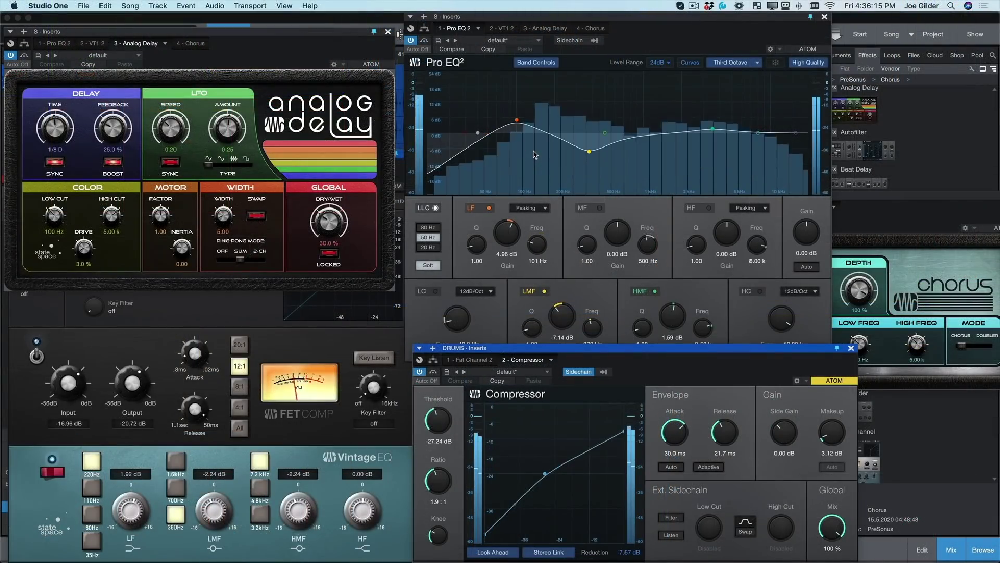